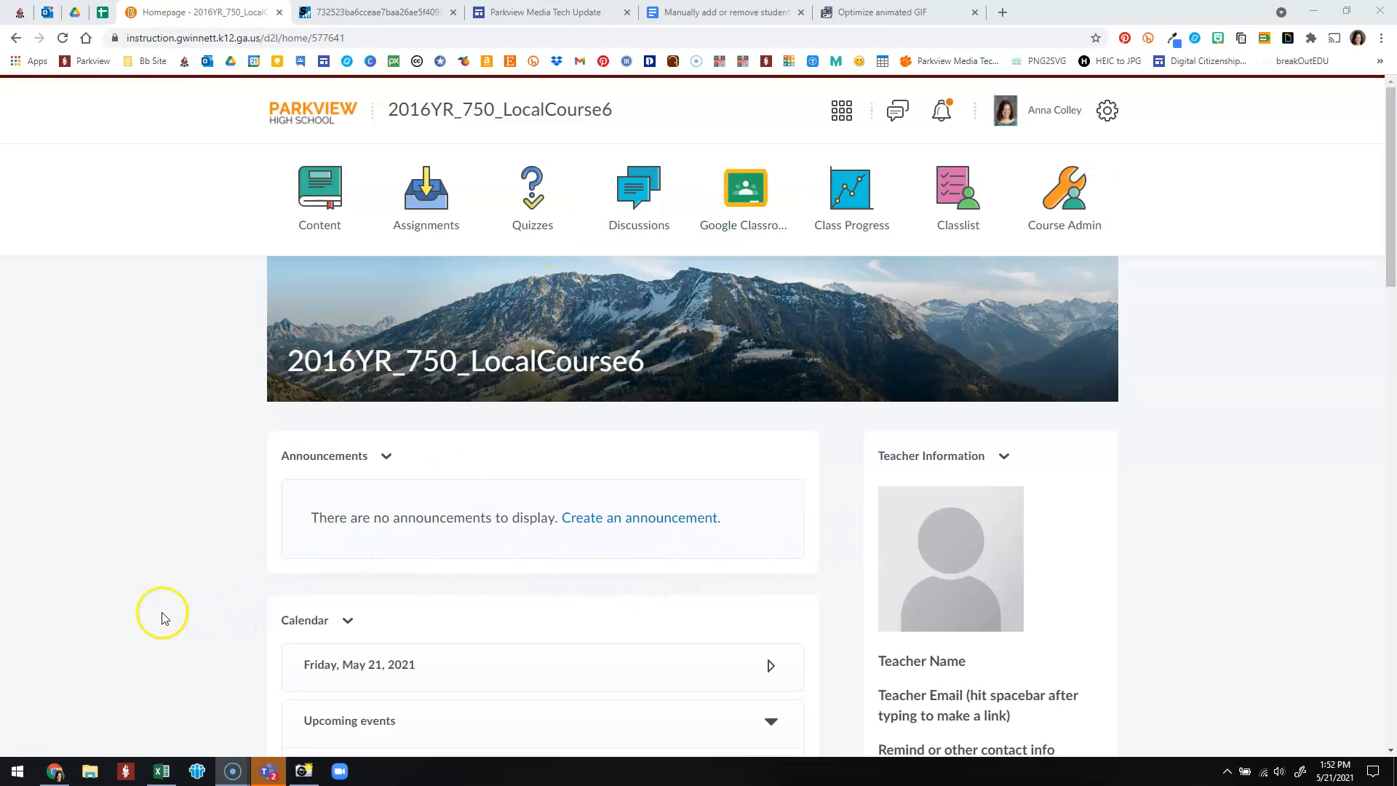
Step: Switch to the Excel workbook and add the header "Role" in cell B1, beside the Student ID column
{"action": "left_click", "coordinate": [163, 773]}
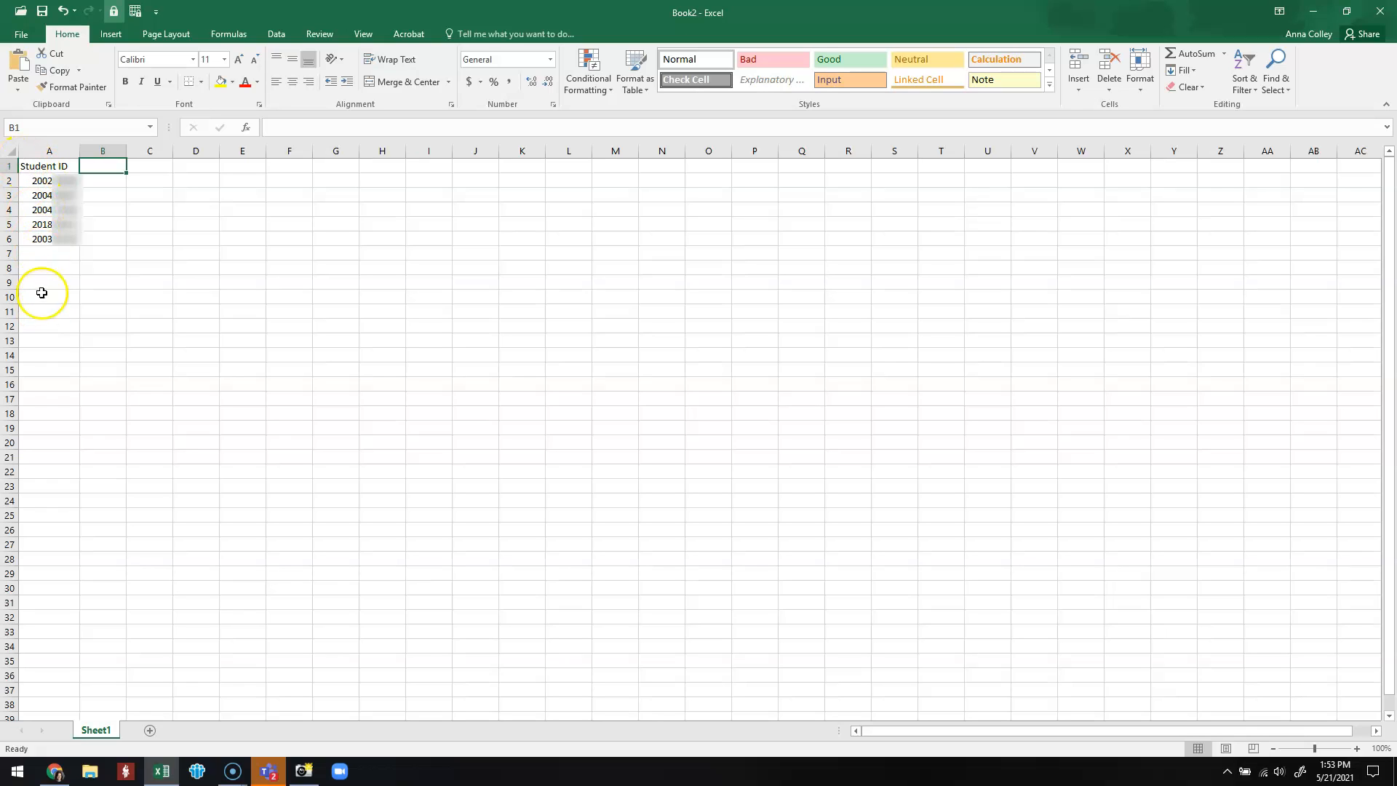
{"action": "left_click", "coordinate": [31, 167]}
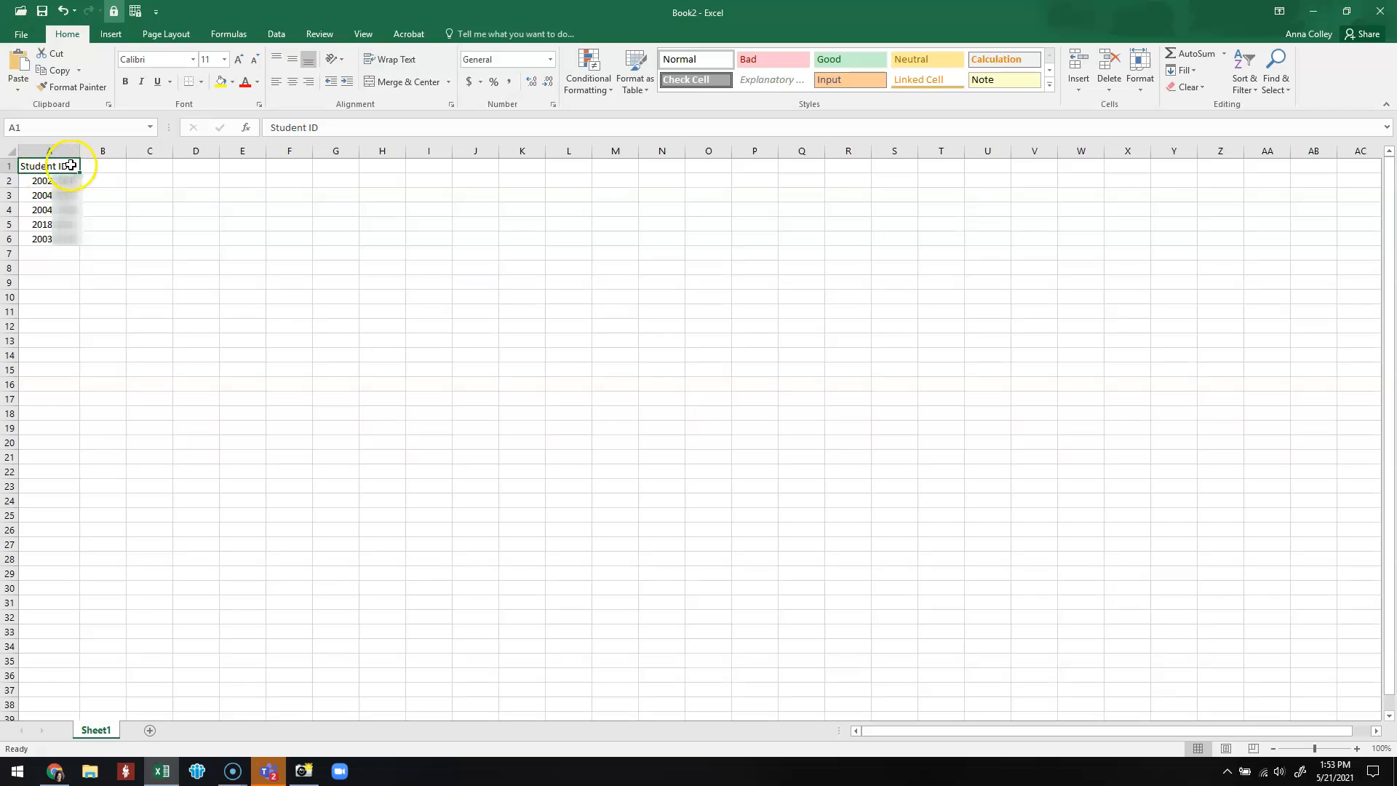
{"action": "left_click", "coordinate": [109, 171]}
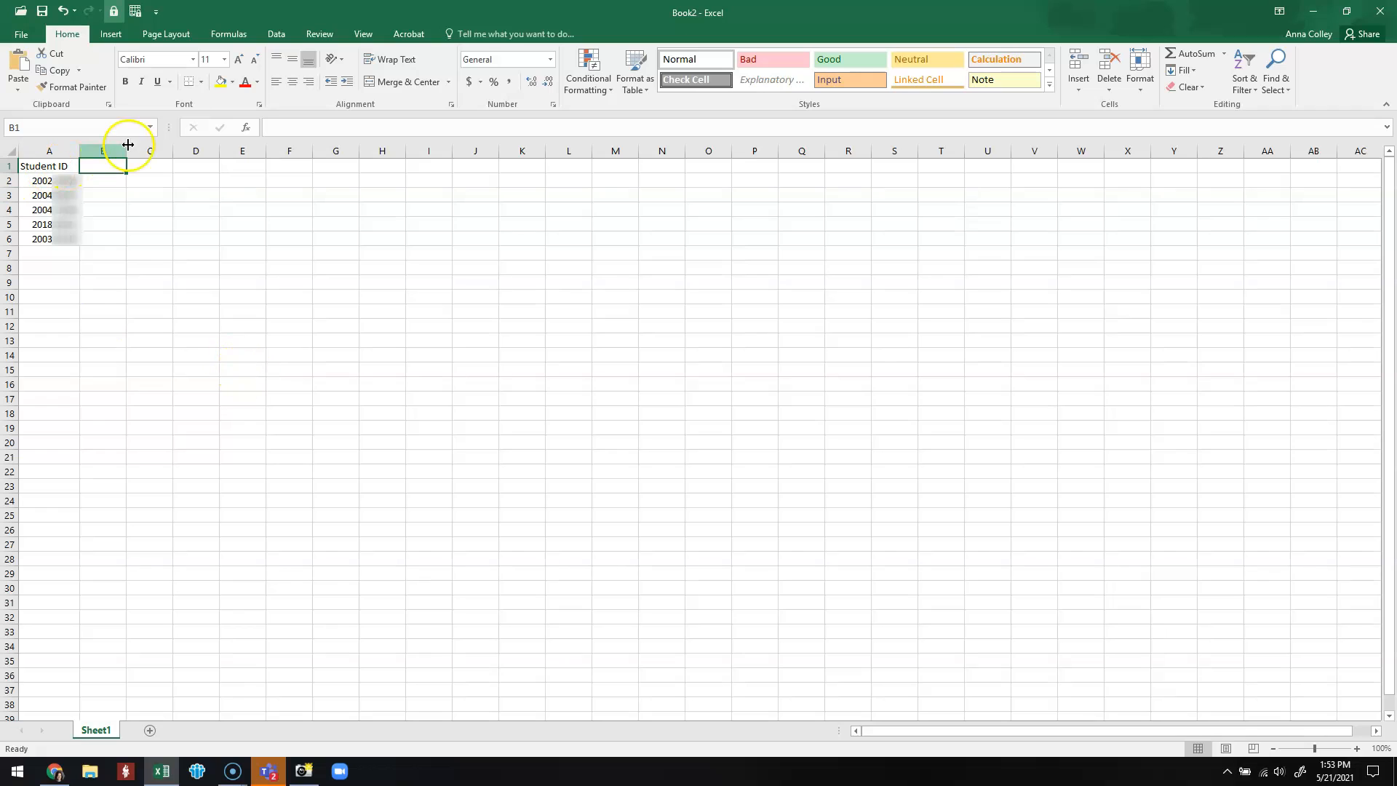
{"action": "type", "text": "Role"}
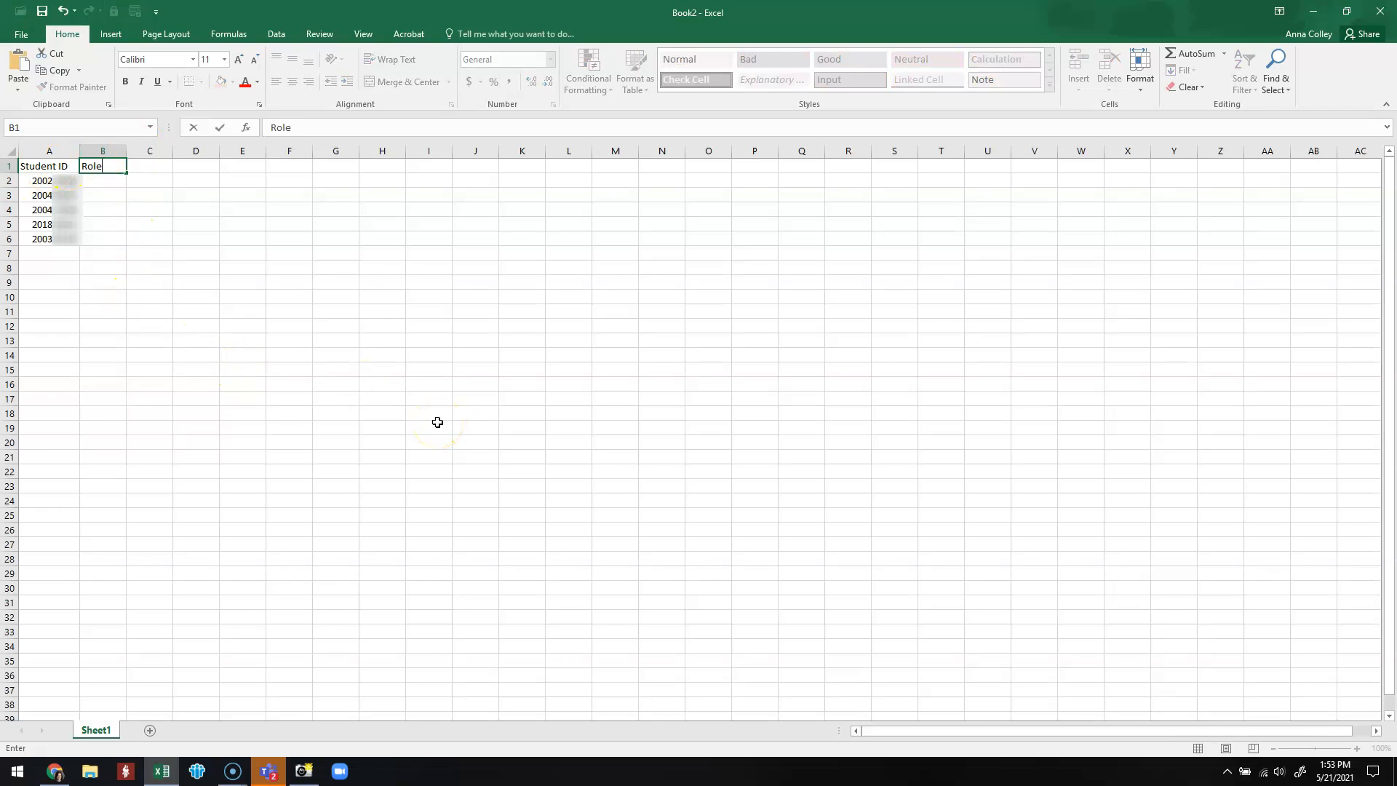
{"action": "key", "text": "Return"}
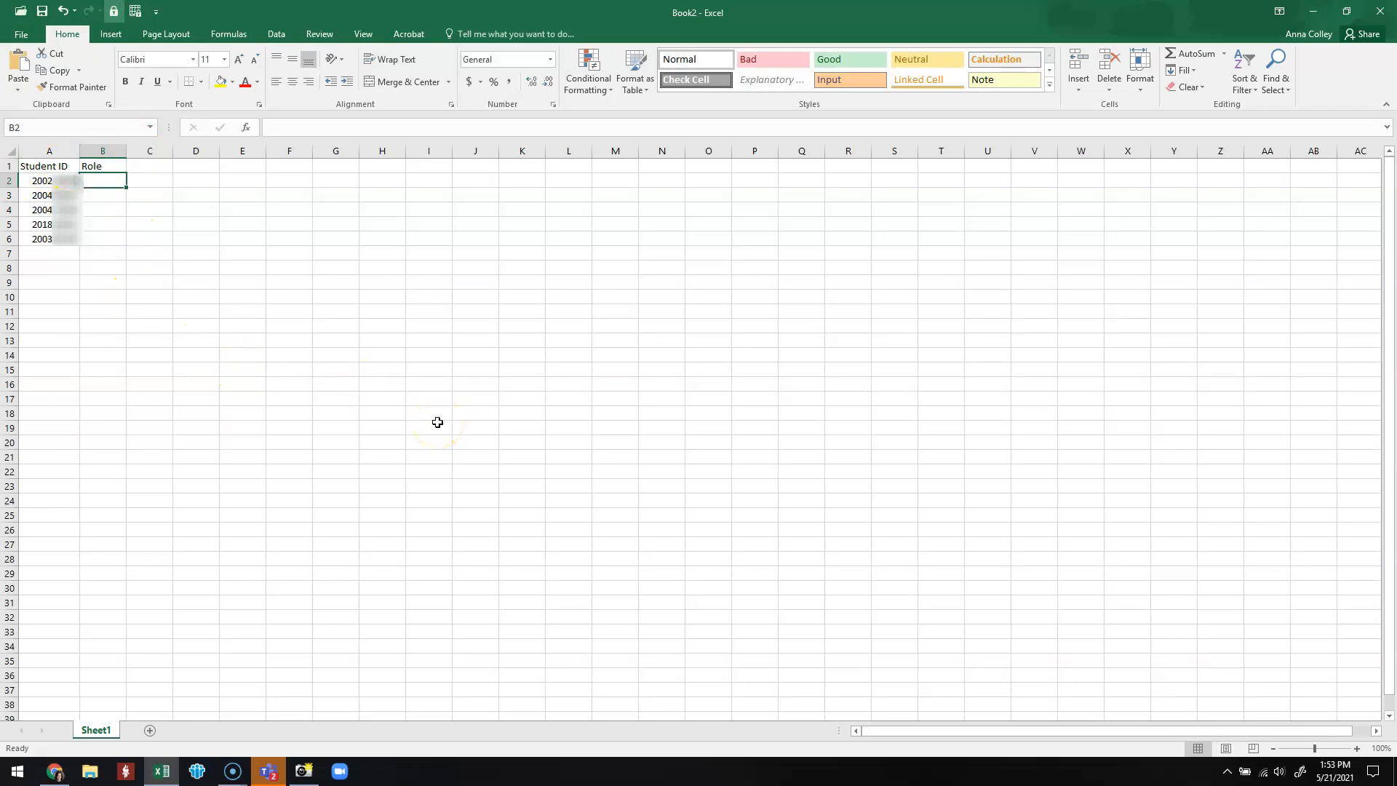
Step: Enter "Student" in B2 and fill it down to B6 for every listed student ID
{"action": "type", "text": "Student"}
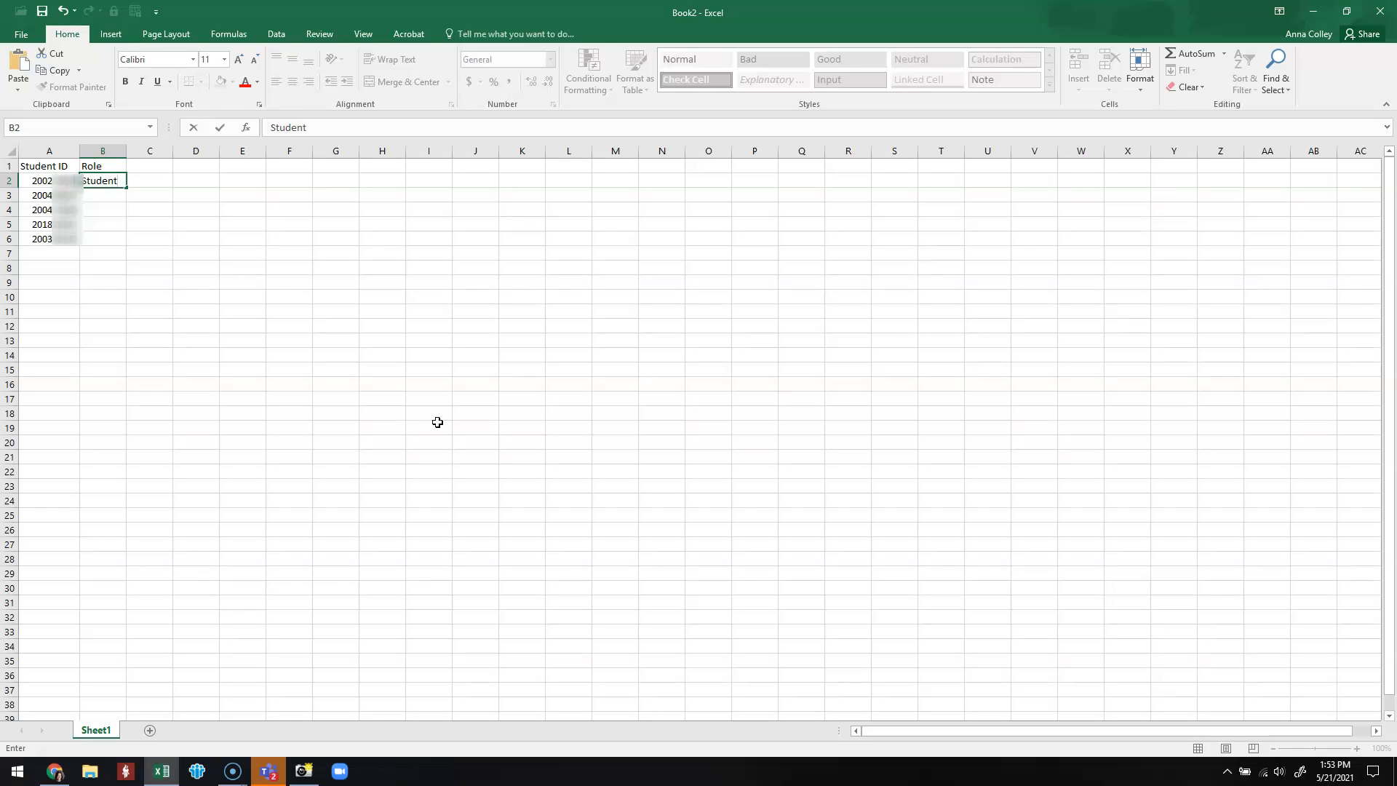
{"action": "left_click", "coordinate": [421, 412]}
{"action": "left_click_drag", "start_coordinate": [128, 188], "coordinate": [125, 242]}
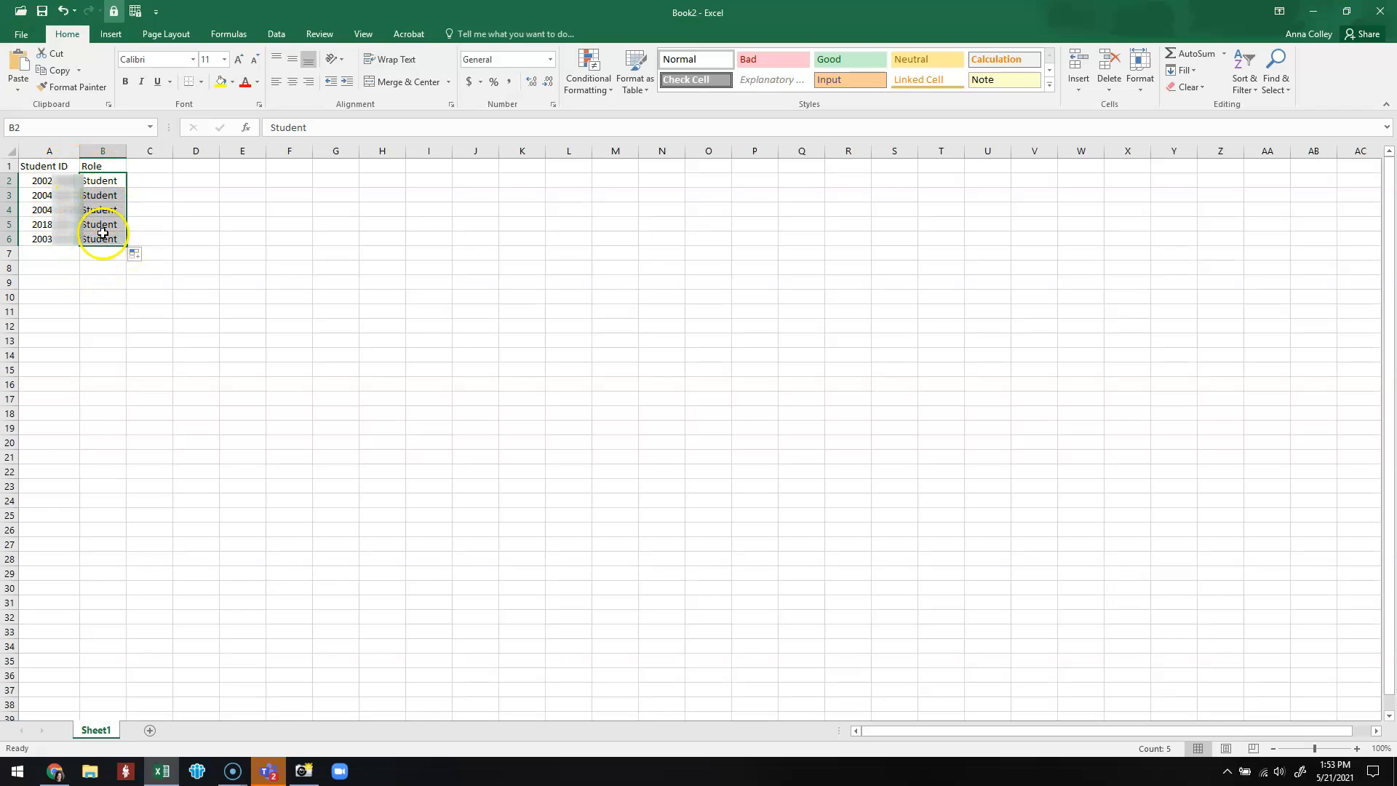
{"action": "left_click", "coordinate": [102, 312]}
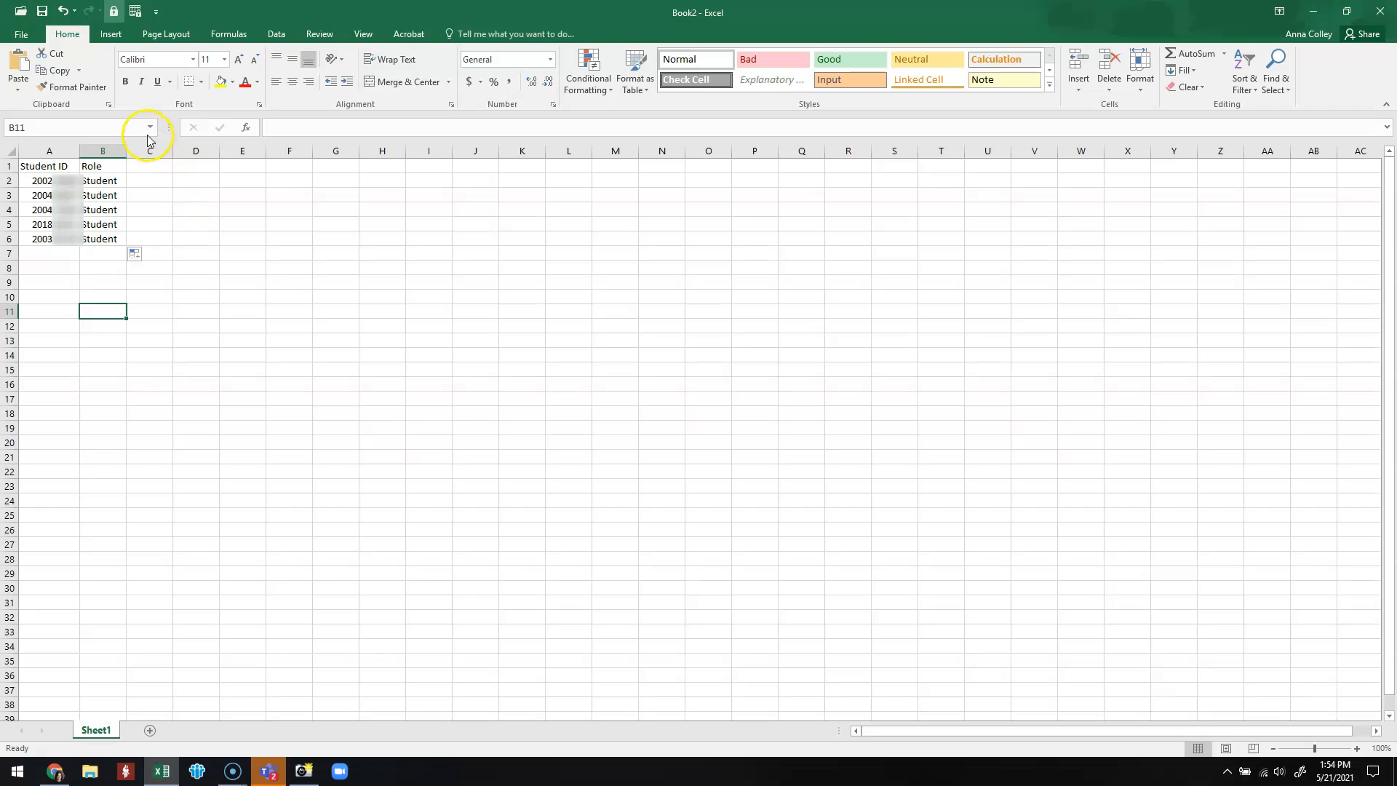
Step: Save the workbook to the Desktop as Book2.csv in CSV (Comma delimited) format, keeping that format despite possible feature loss
{"action": "left_click", "coordinate": [37, 35]}
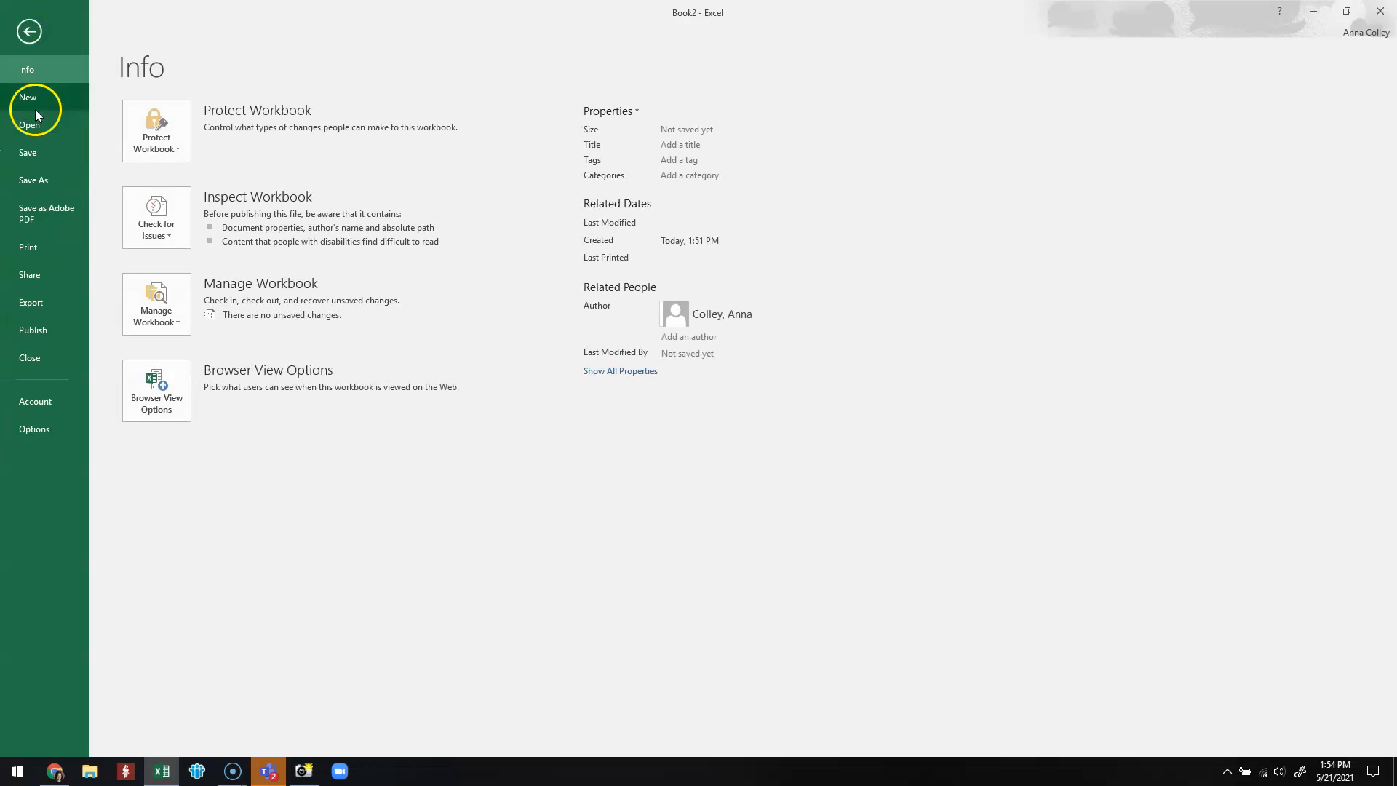
{"action": "left_click", "coordinate": [50, 187]}
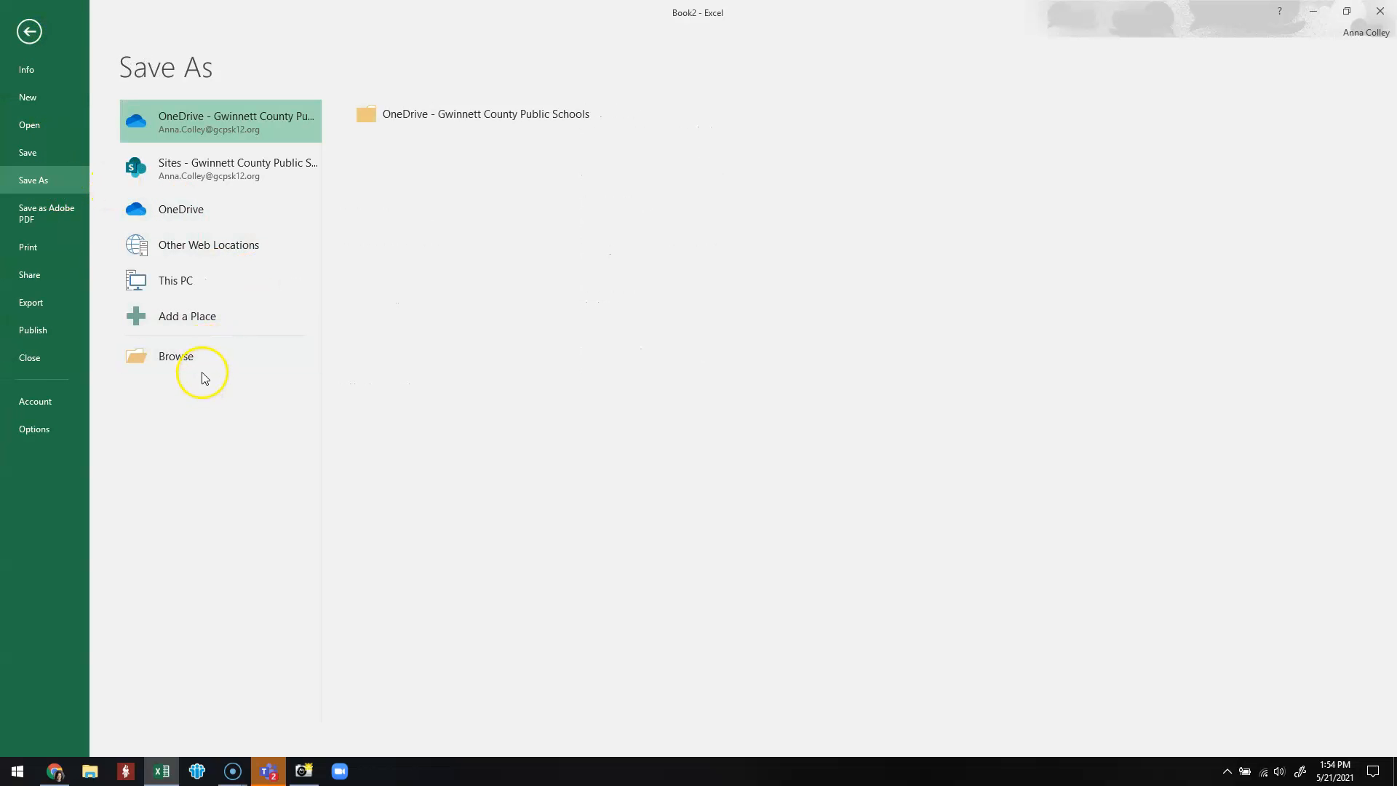
{"action": "left_click", "coordinate": [180, 359]}
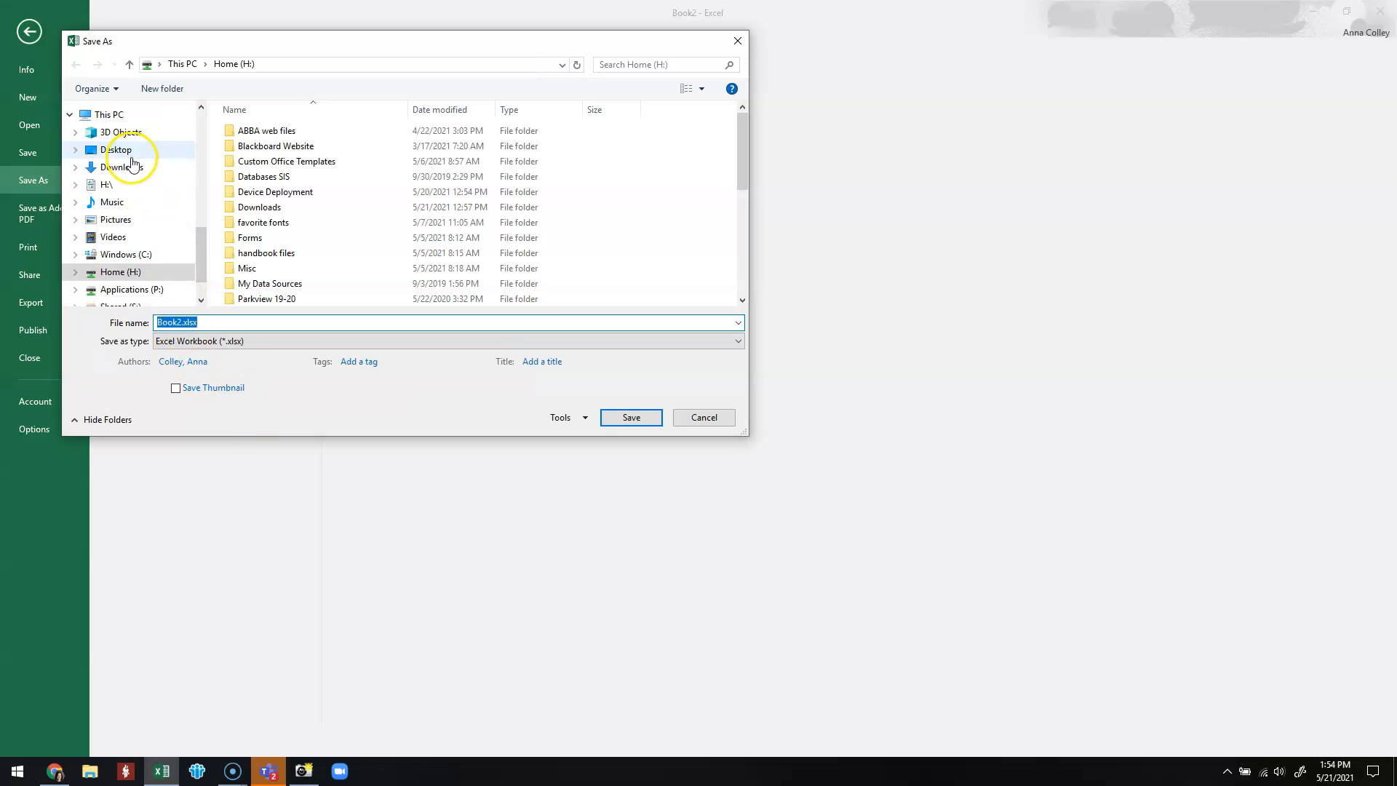
{"action": "left_click", "coordinate": [166, 151]}
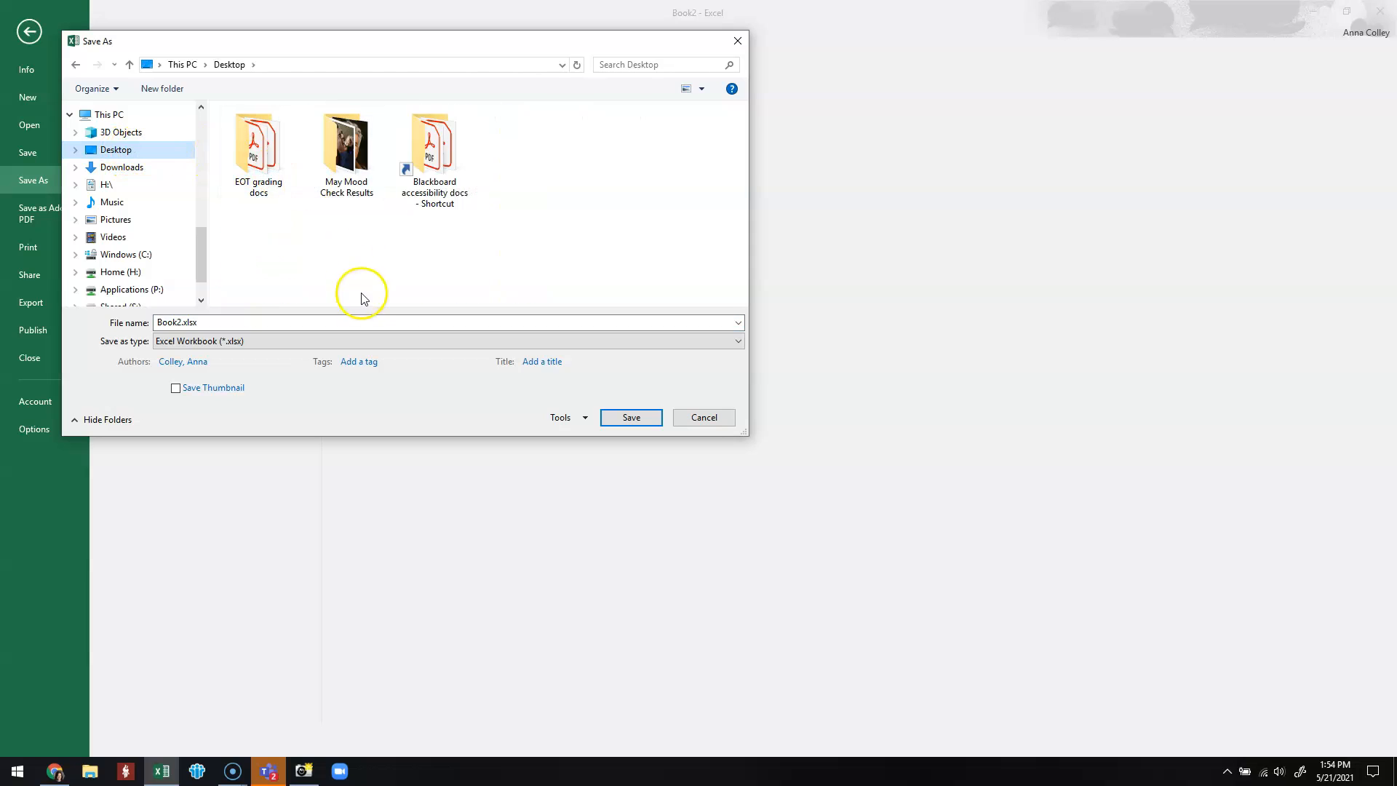
{"action": "left_click", "coordinate": [225, 322]}
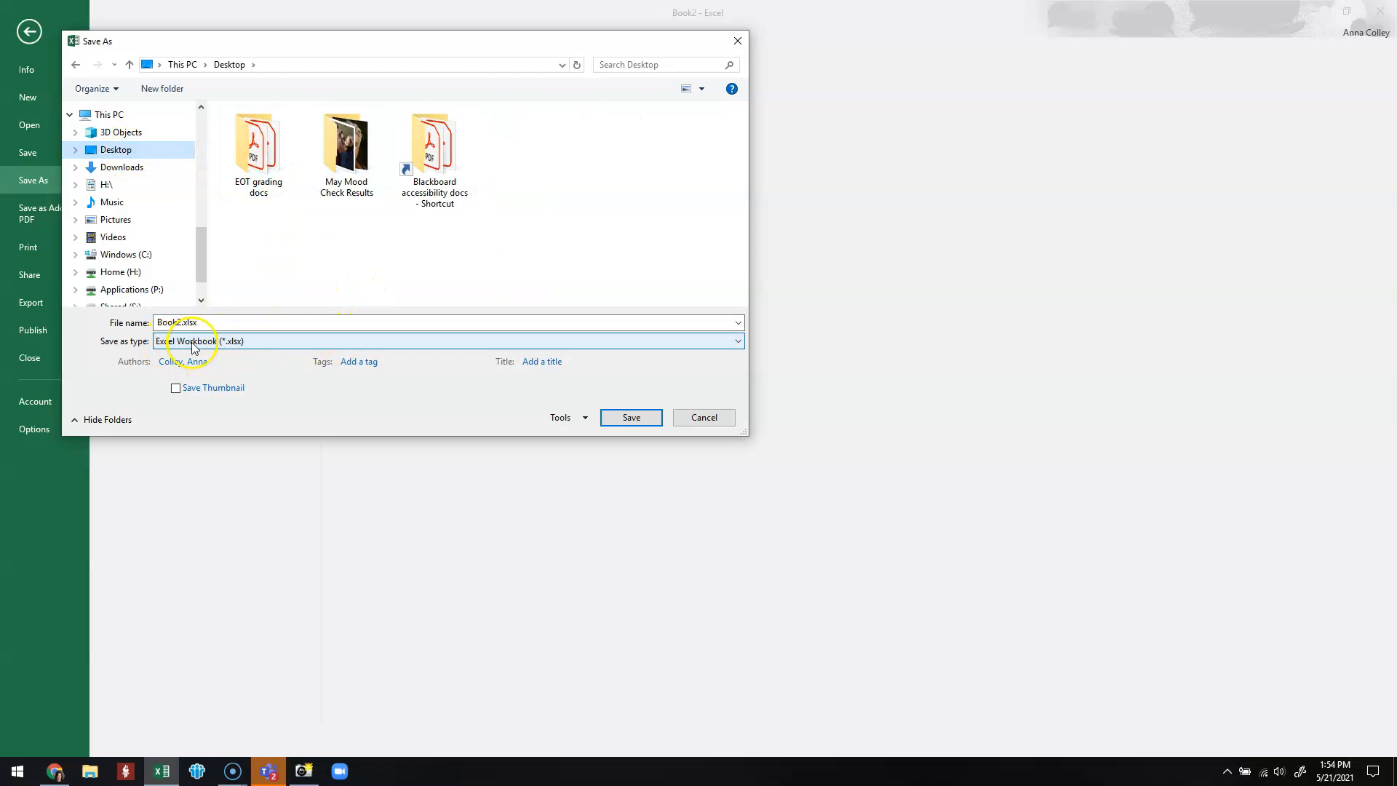
{"action": "left_click", "coordinate": [233, 341]}
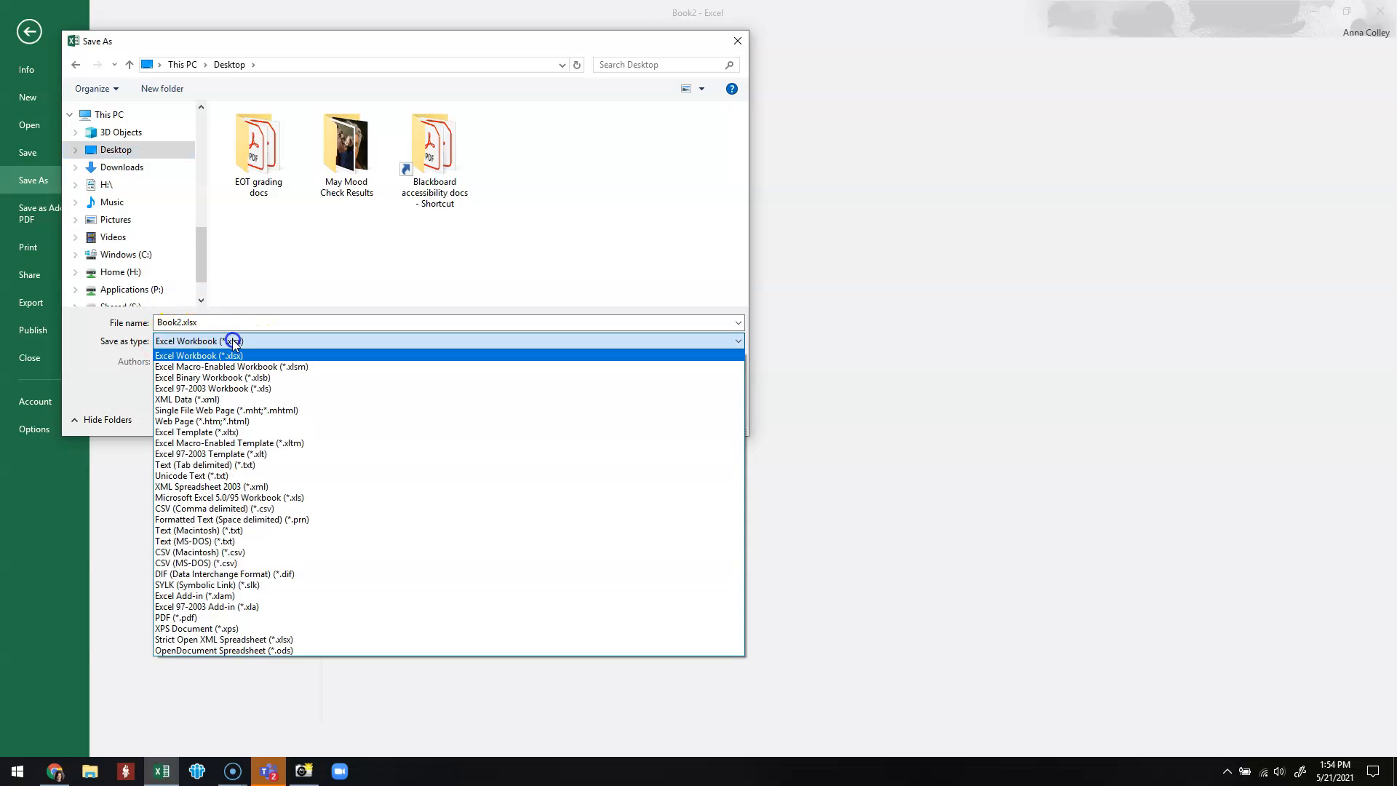
{"action": "left_click", "coordinate": [177, 510]}
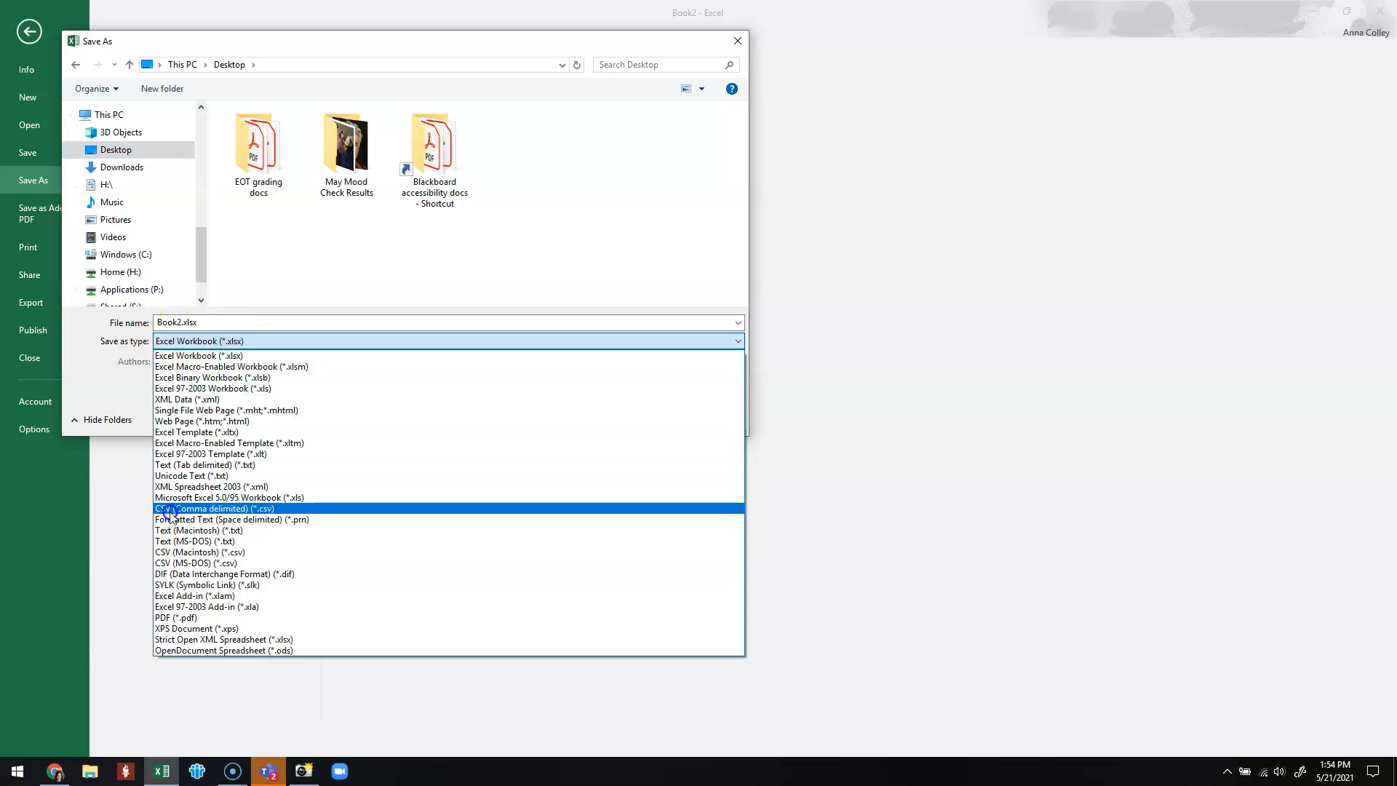
{"action": "left_click", "coordinate": [253, 510]}
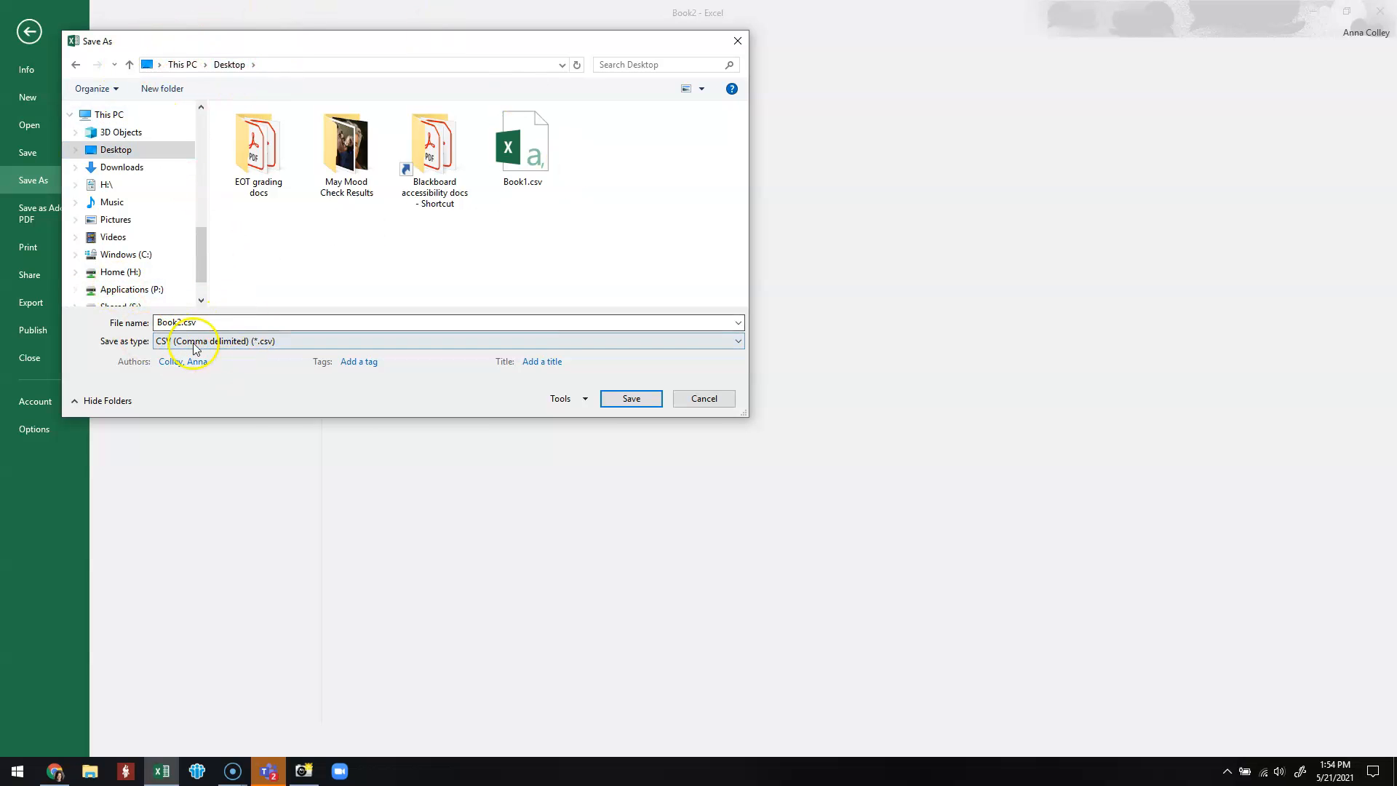
{"action": "left_click", "coordinate": [631, 399]}
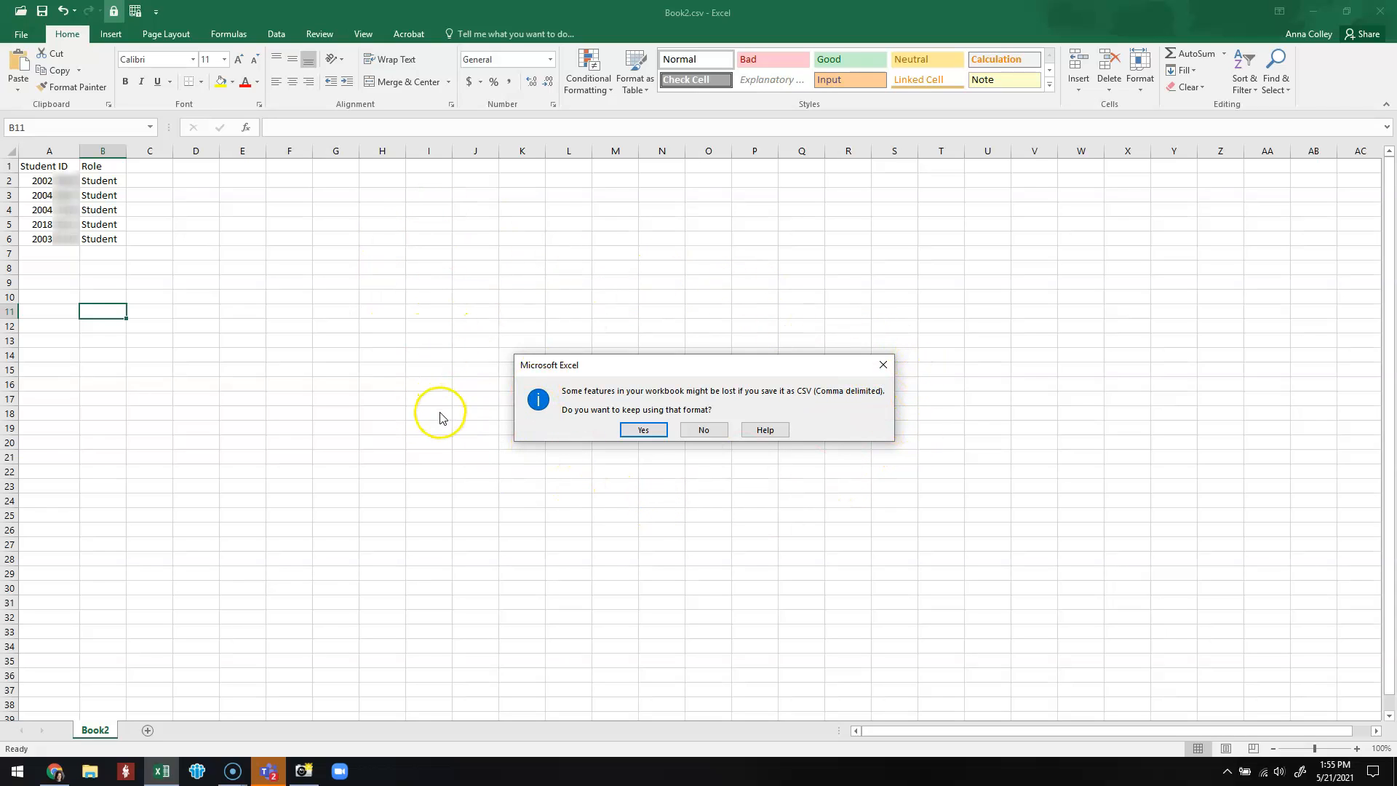
{"action": "left_click", "coordinate": [643, 432]}
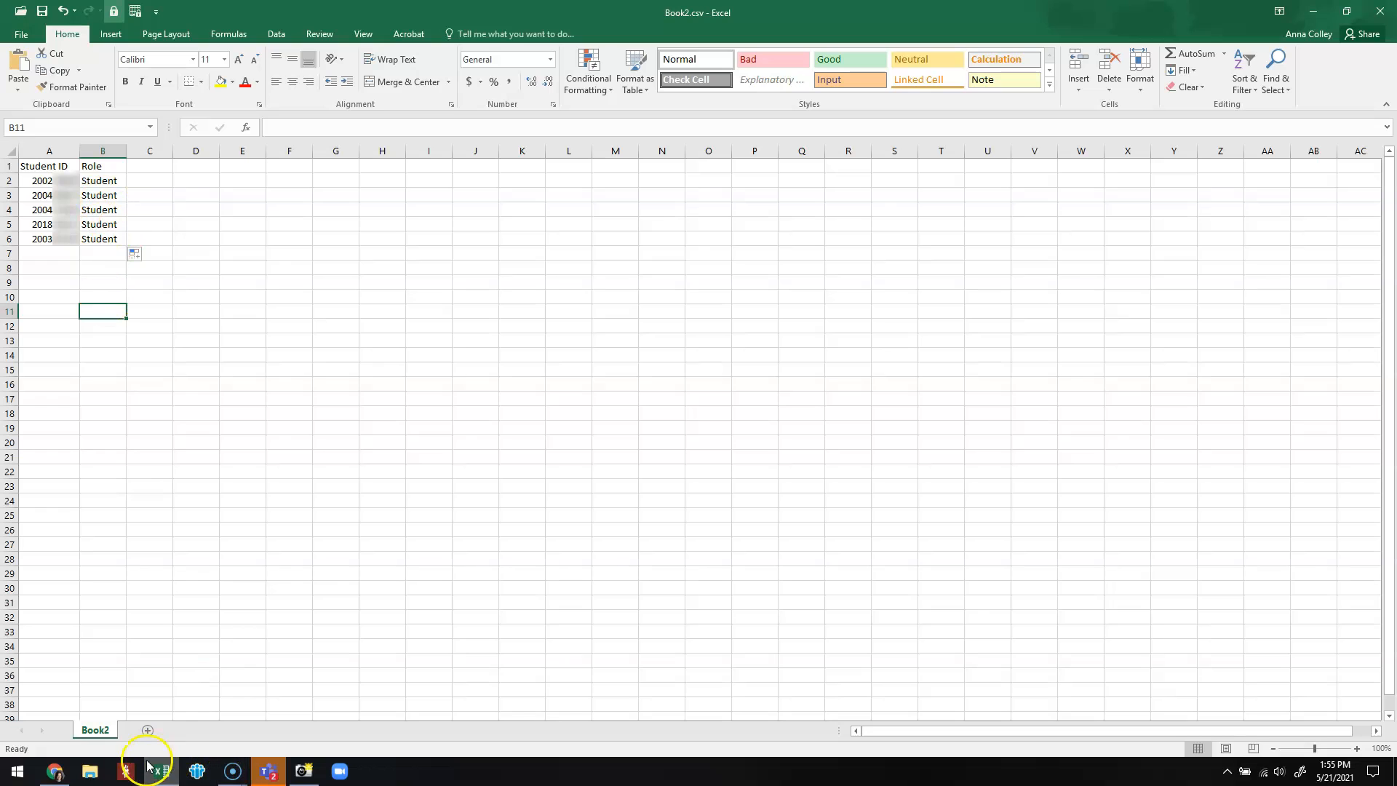
Step: Switch to the course site in Chrome and open the Classlist option for importing users from a file on the computer
{"action": "left_click", "coordinate": [66, 783]}
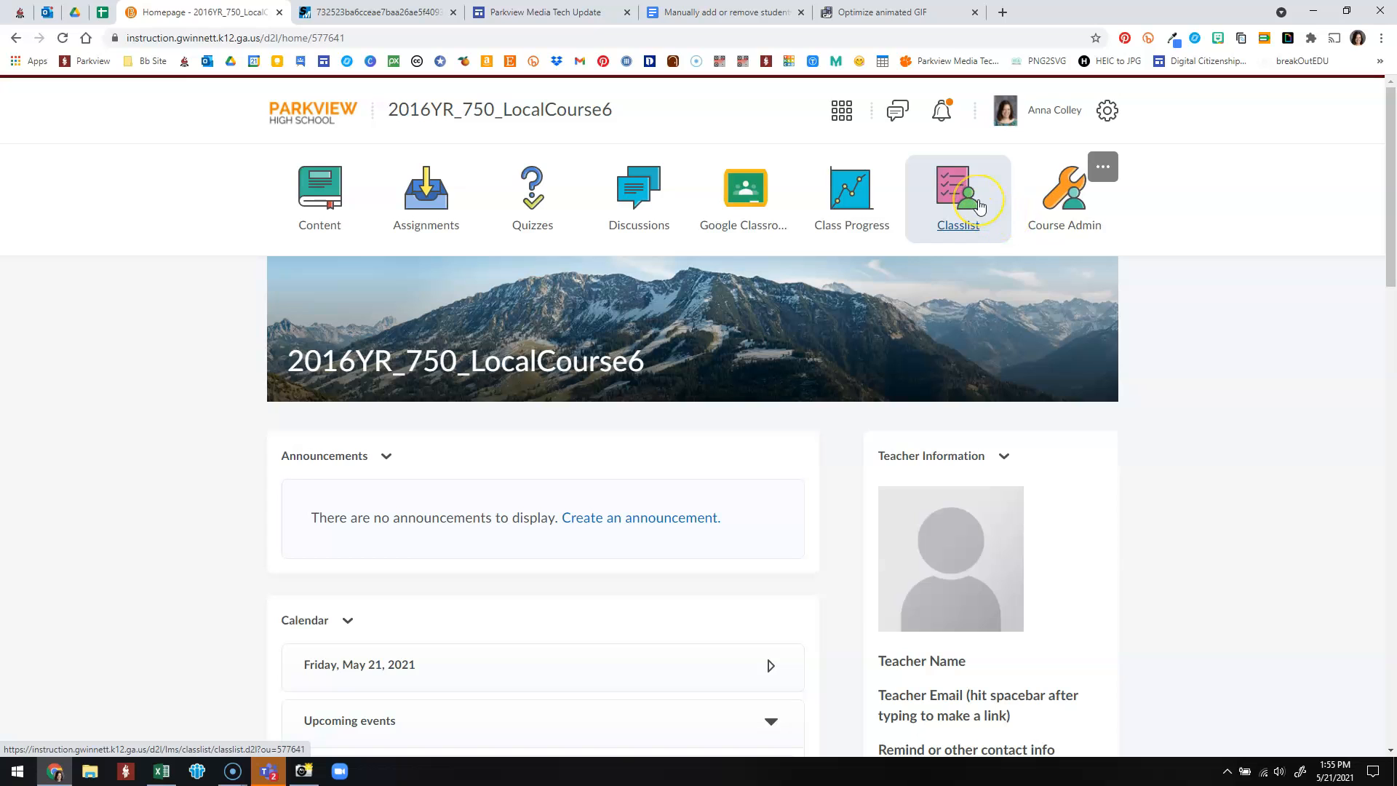
{"action": "left_click", "coordinate": [1068, 210]}
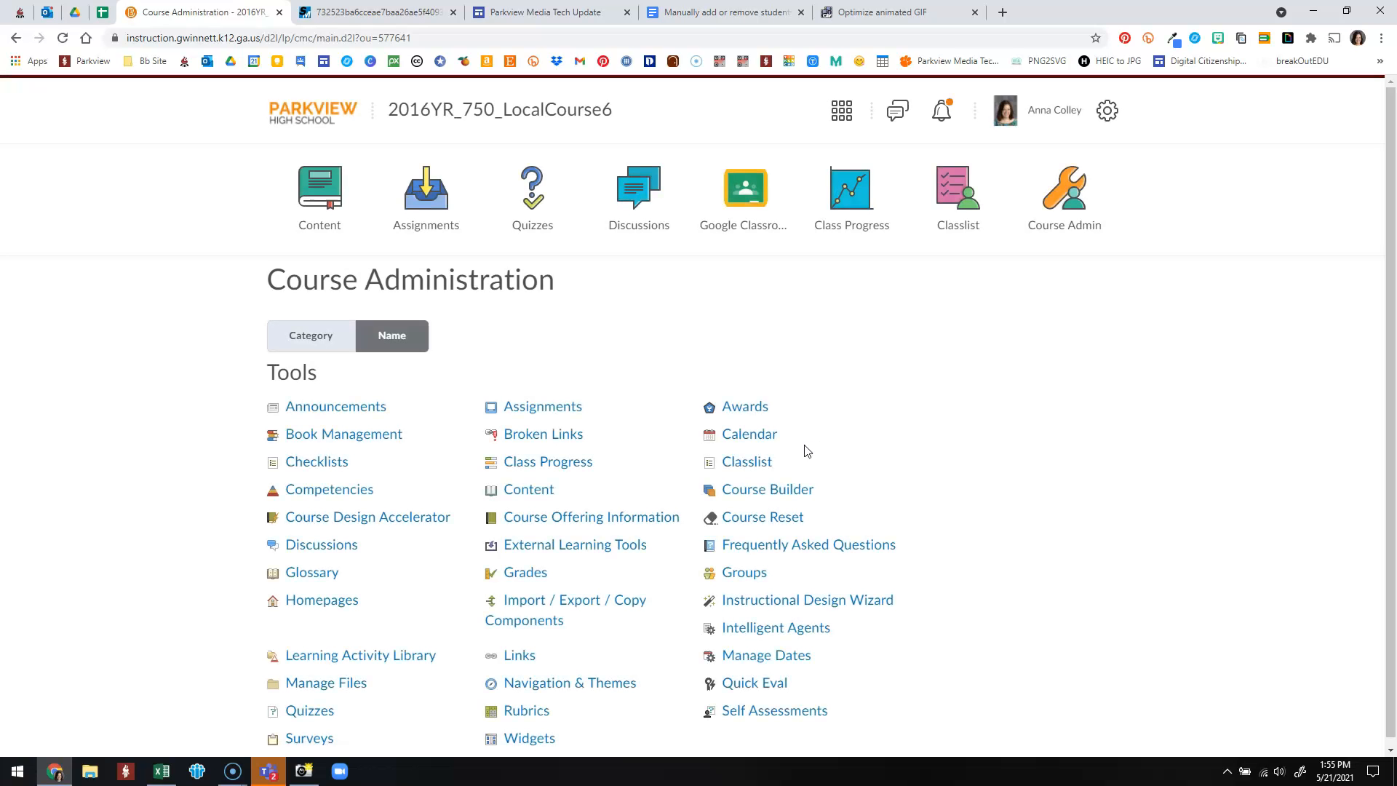
{"action": "left_click", "coordinate": [746, 464]}
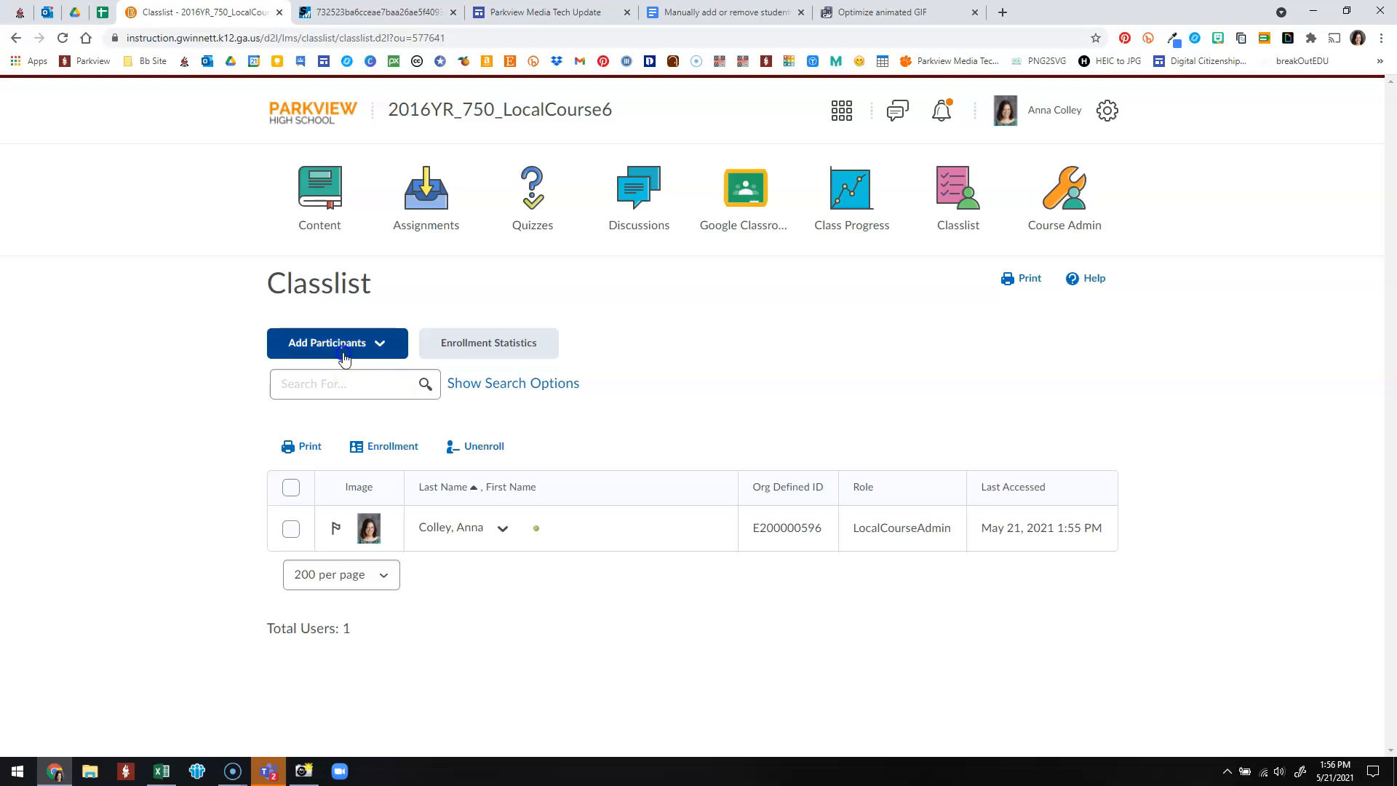
{"action": "left_click", "coordinate": [291, 373]}
{"action": "left_click", "coordinate": [292, 349]}
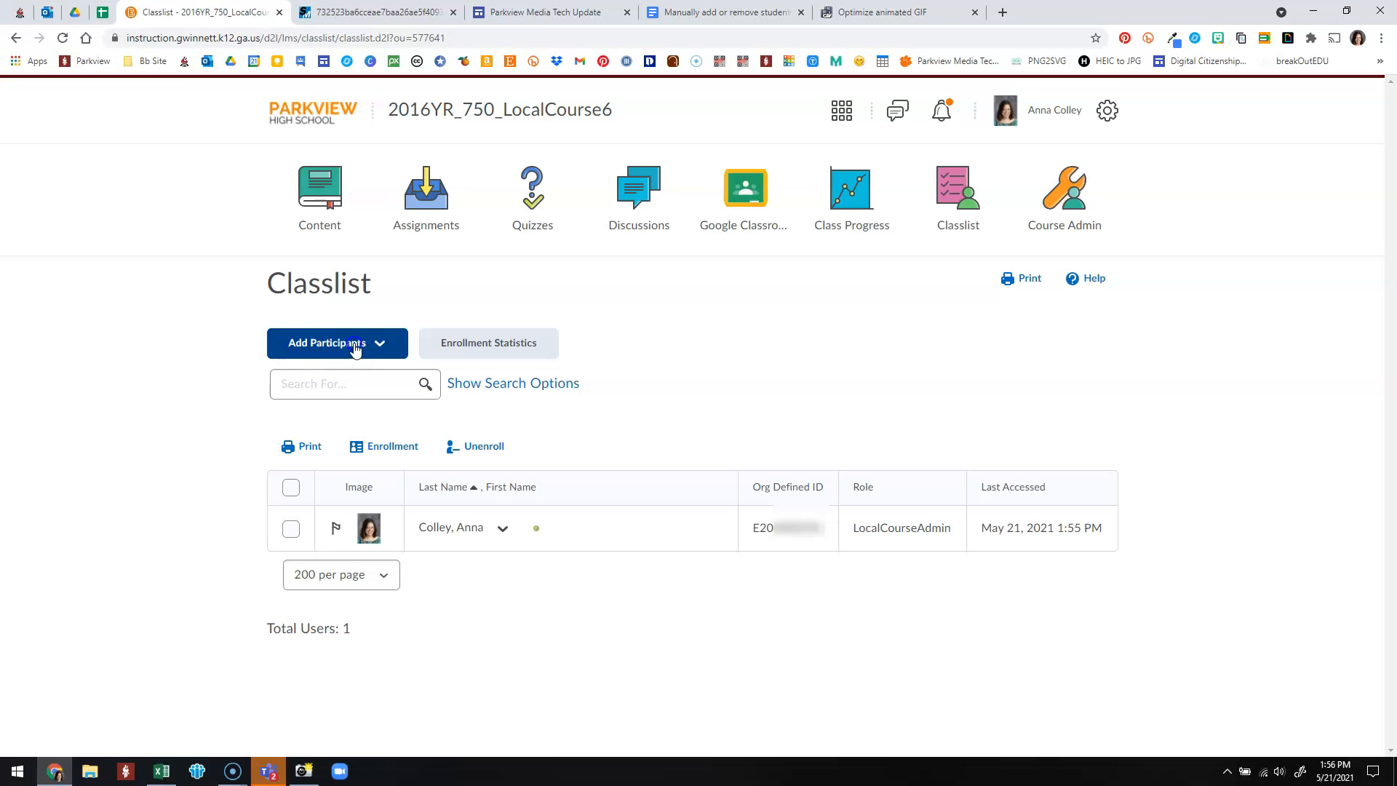
{"action": "left_click", "coordinate": [378, 347]}
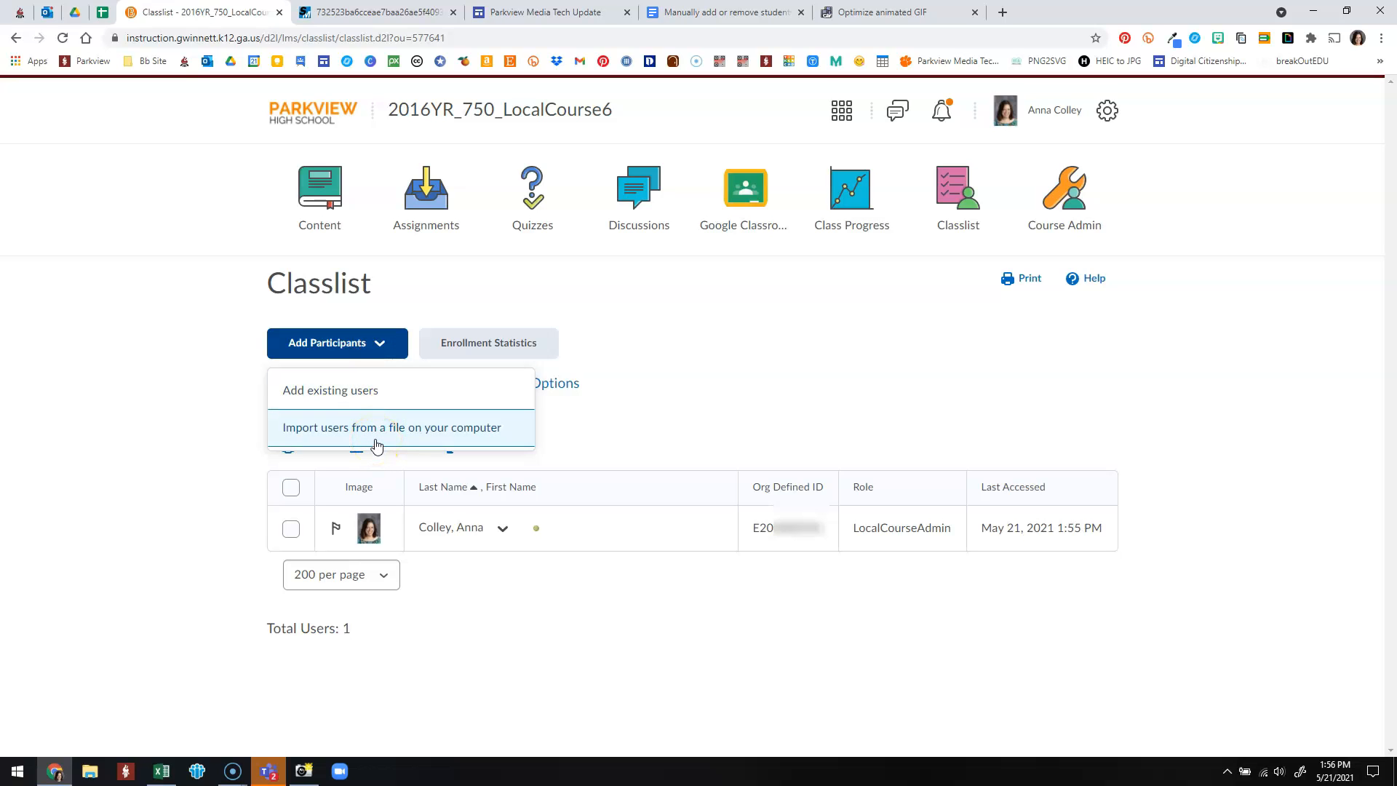
{"action": "left_click", "coordinate": [374, 439]}
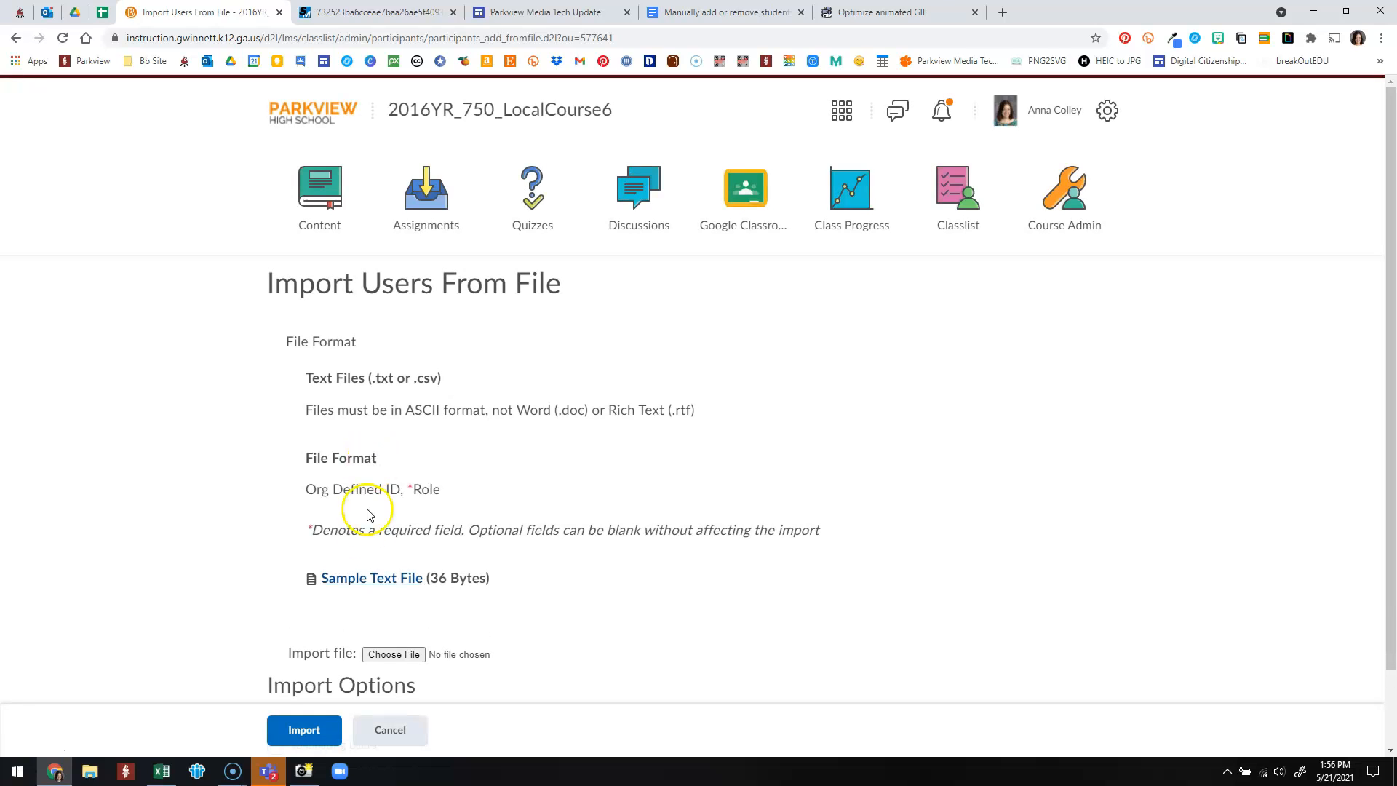
Step: Choose Book2.csv as the import file and import its users into the course
{"action": "left_click", "coordinate": [405, 657]}
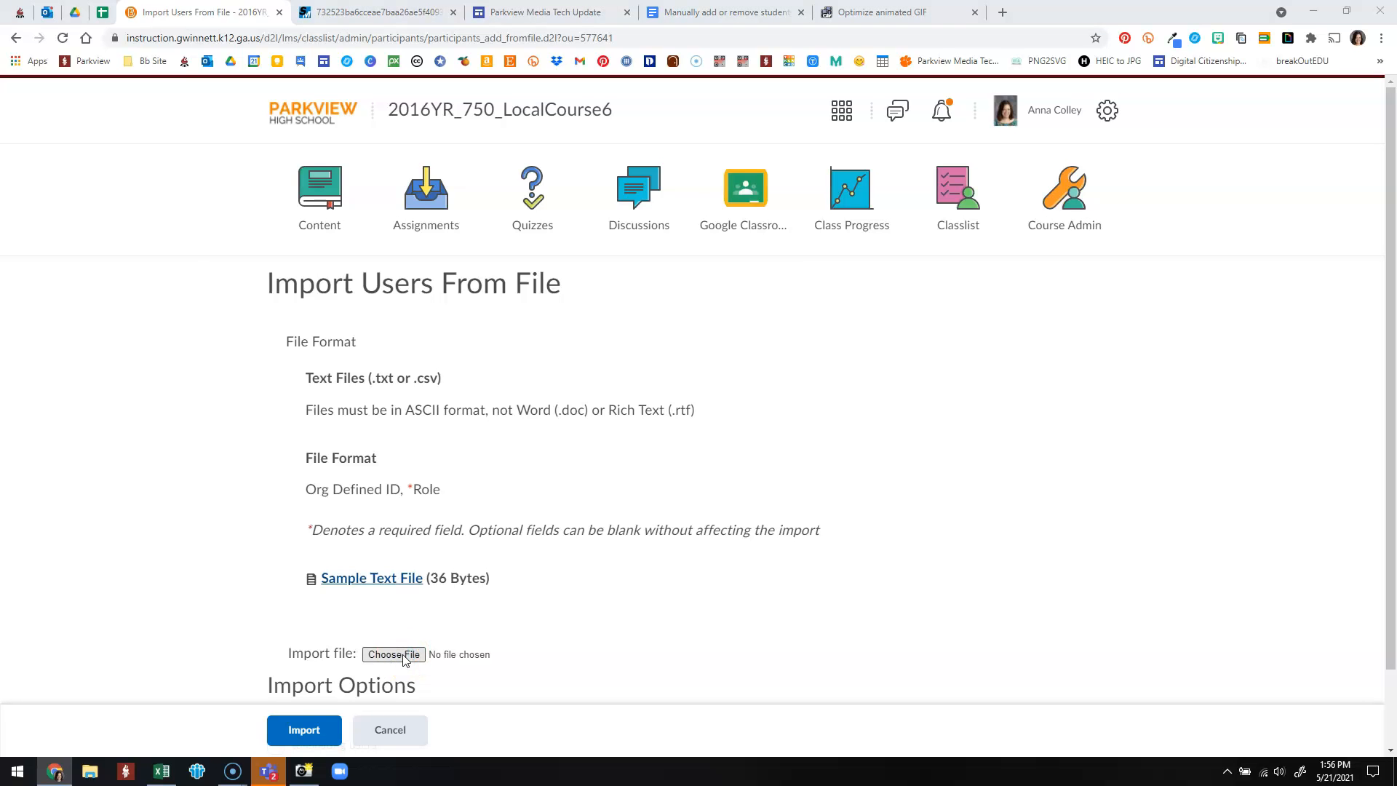
{"action": "left_click", "coordinate": [746, 234]}
{"action": "left_click", "coordinate": [690, 494]}
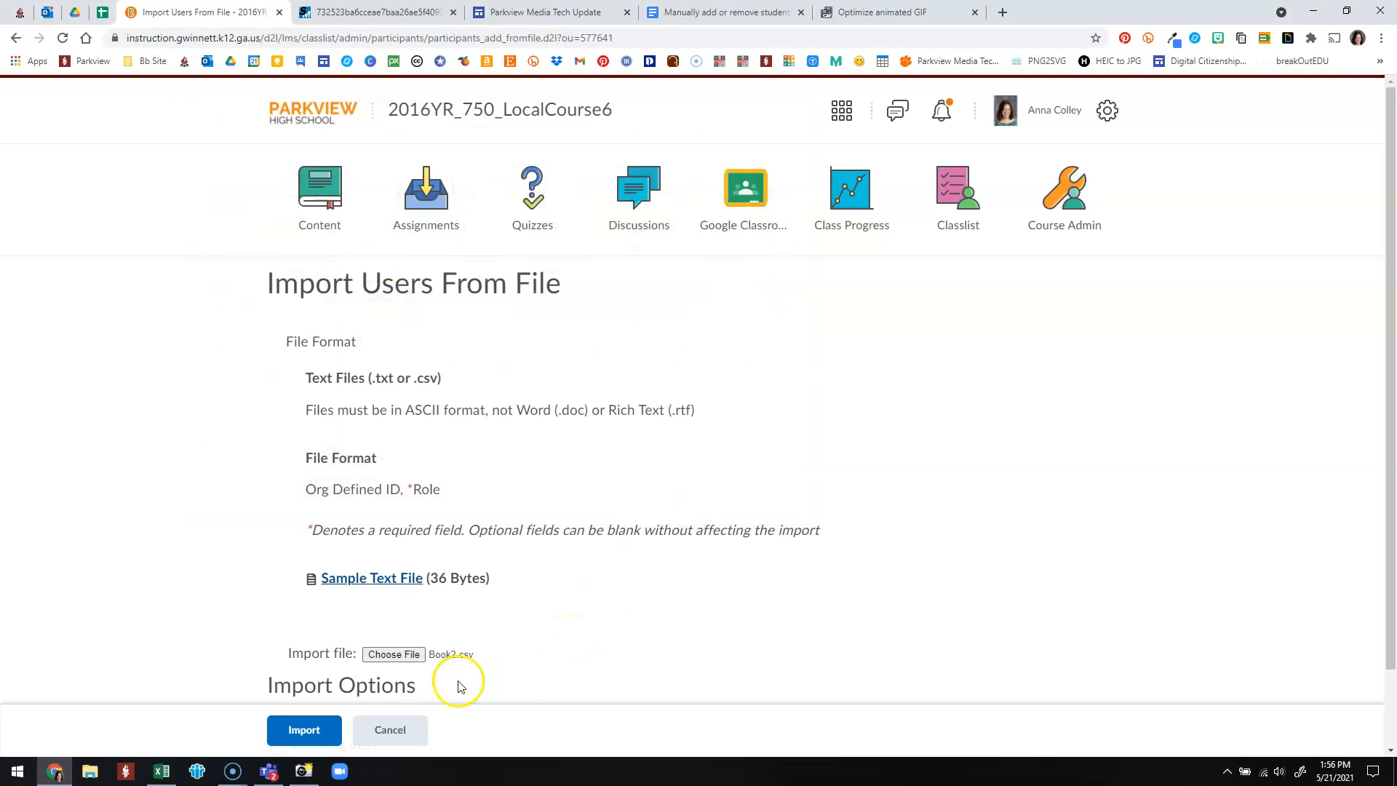
{"action": "left_click", "coordinate": [329, 737]}
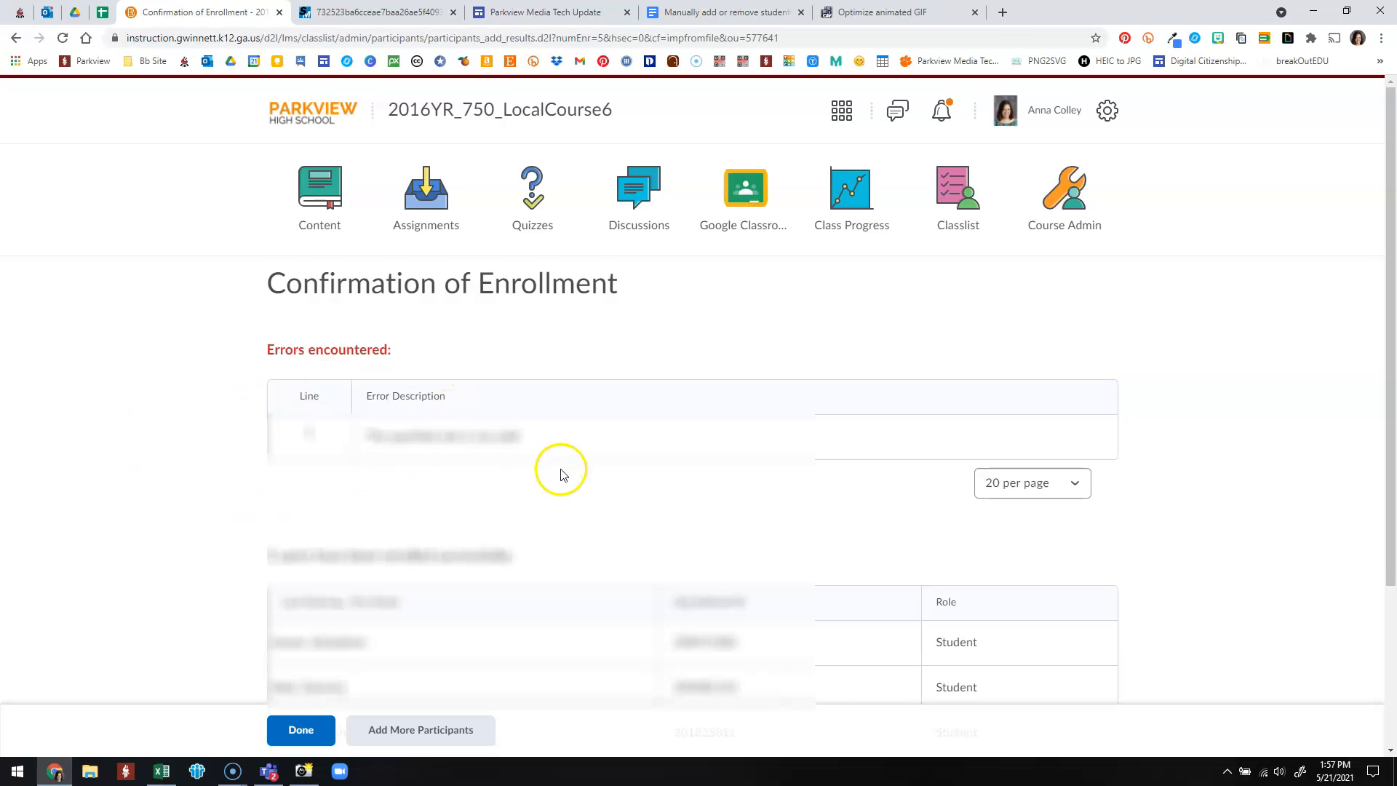
Step: Review the errors and enrolled users in the enrollment confirmation, close it, and look over the updated Classlist
{"action": "scroll", "coordinate": [561, 474], "scroll_direction": "down", "scroll_amount": 2}
{"action": "scroll", "coordinate": [565, 477], "scroll_direction": "down", "scroll_amount": 1}
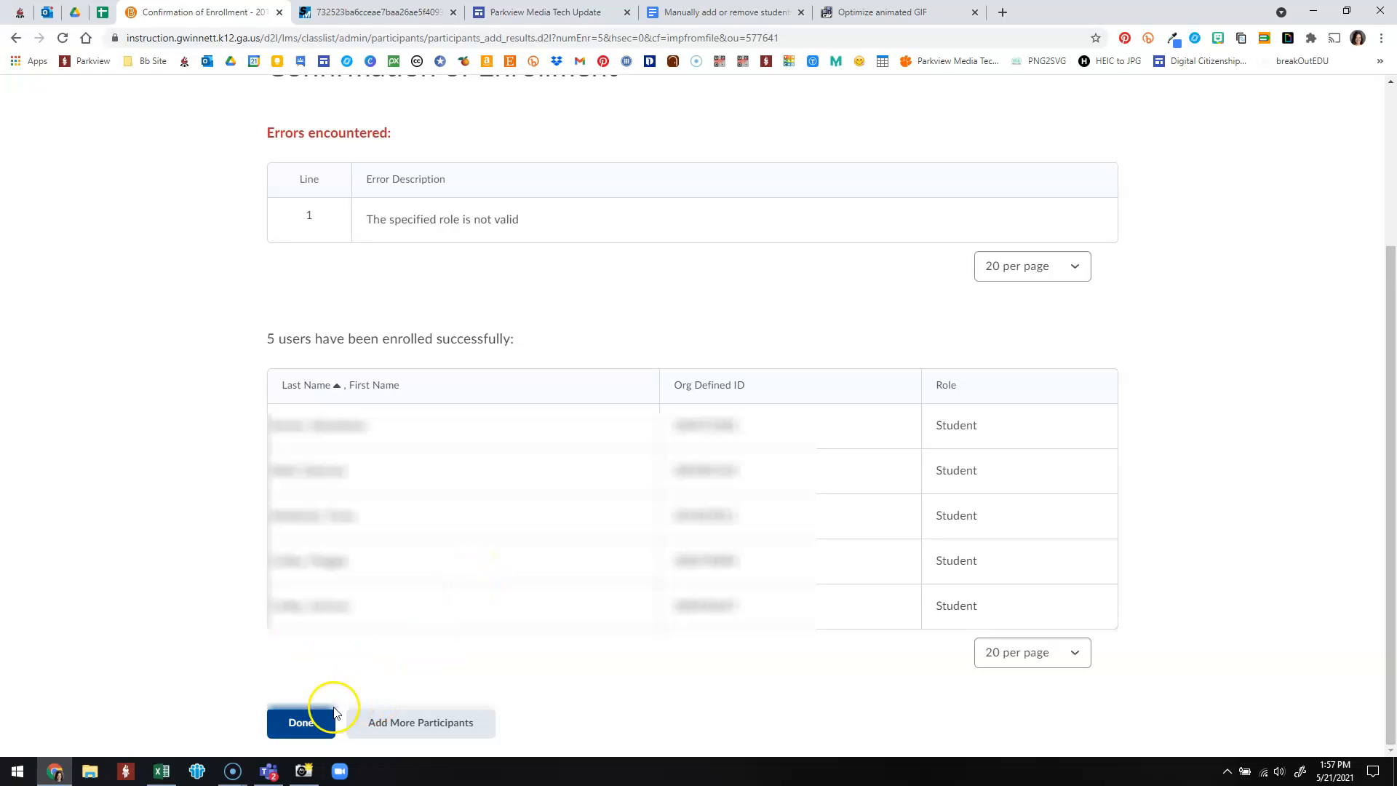
{"action": "left_click", "coordinate": [298, 731]}
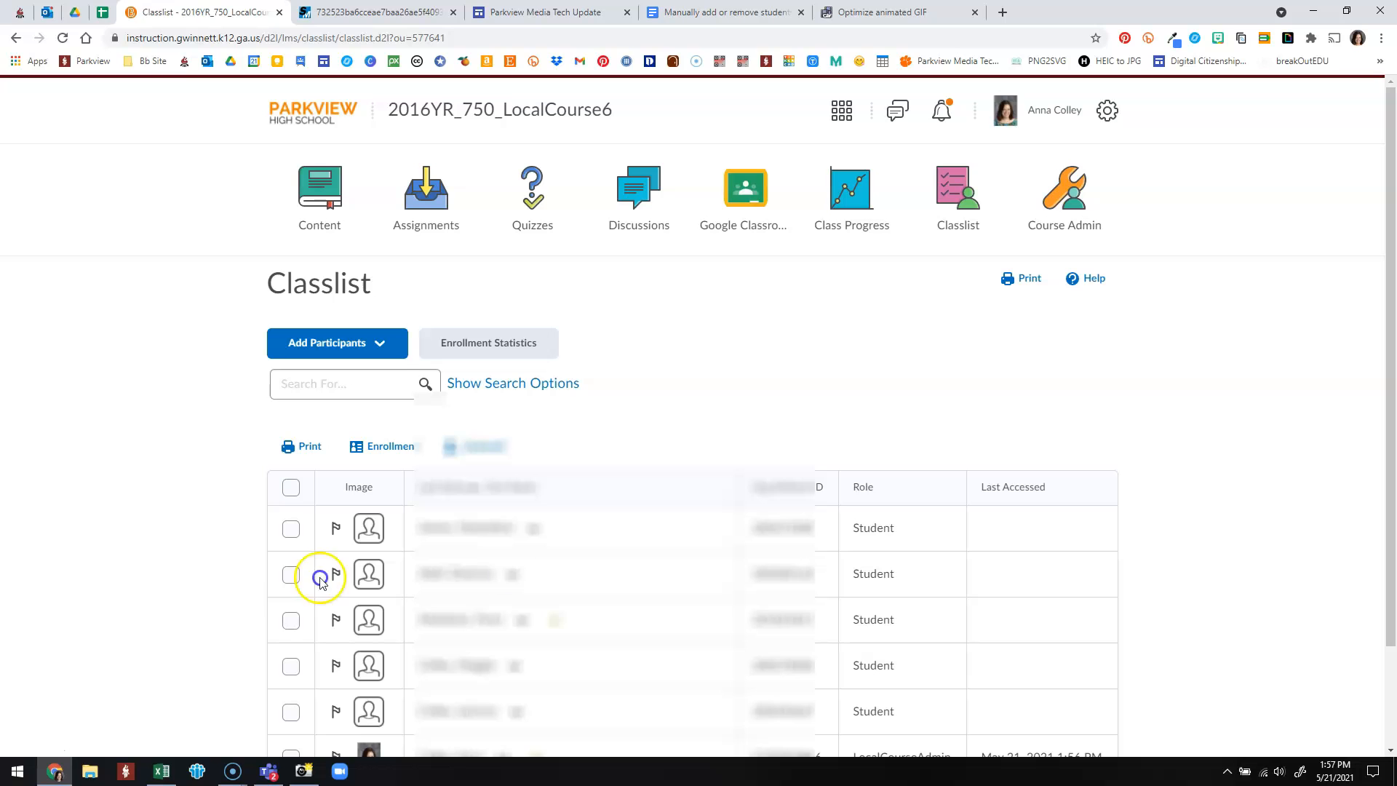
{"action": "scroll", "coordinate": [609, 580], "scroll_direction": "down", "scroll_amount": 2}
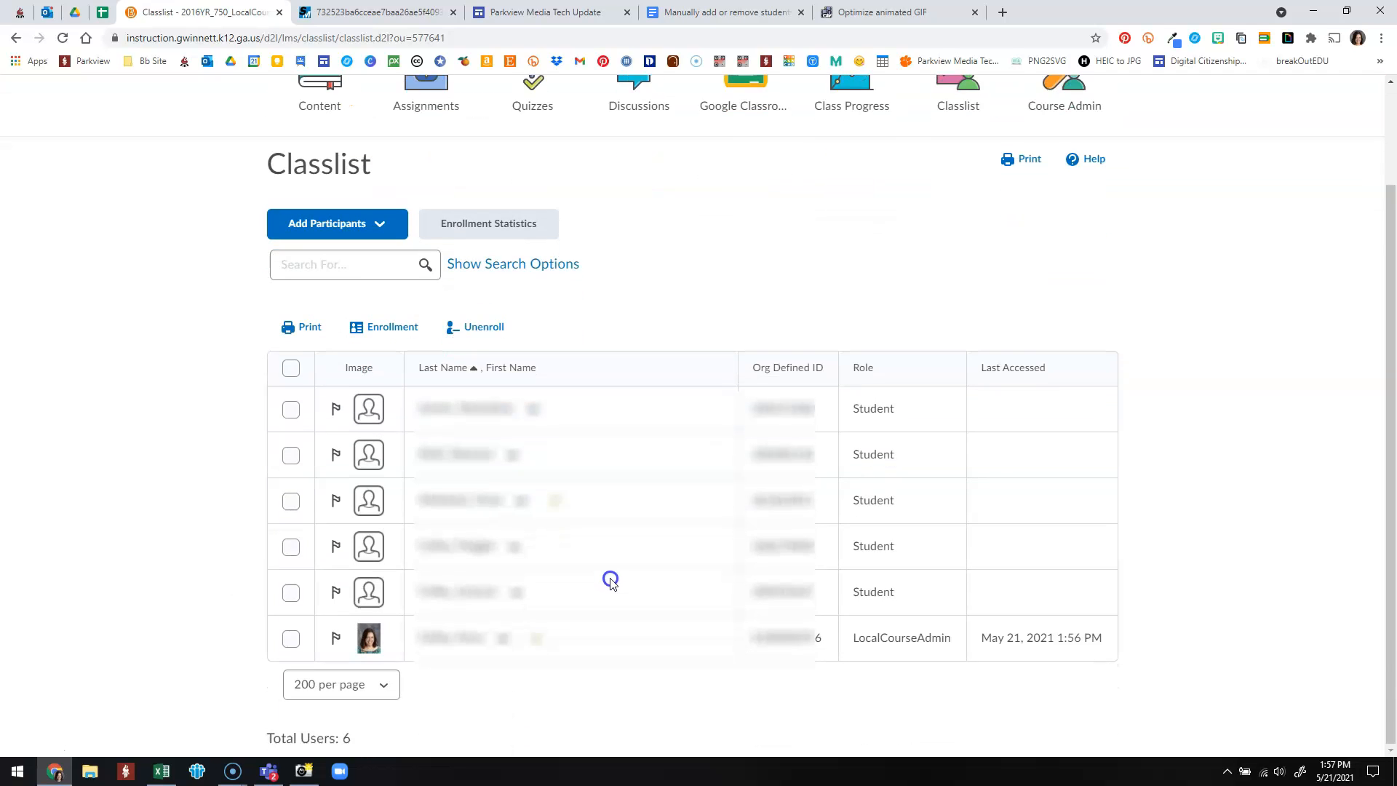
{"action": "scroll", "coordinate": [610, 580], "scroll_direction": "up", "scroll_amount": 2}
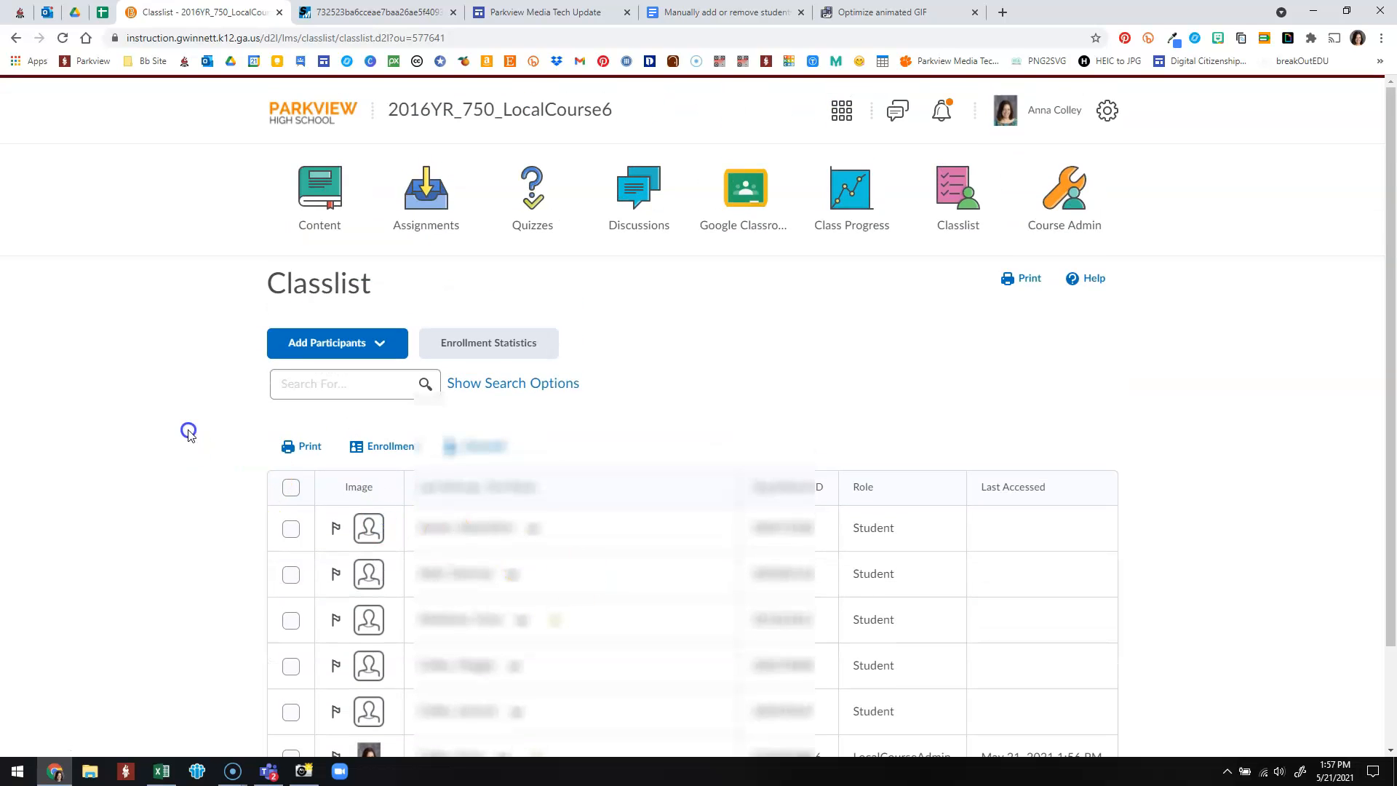